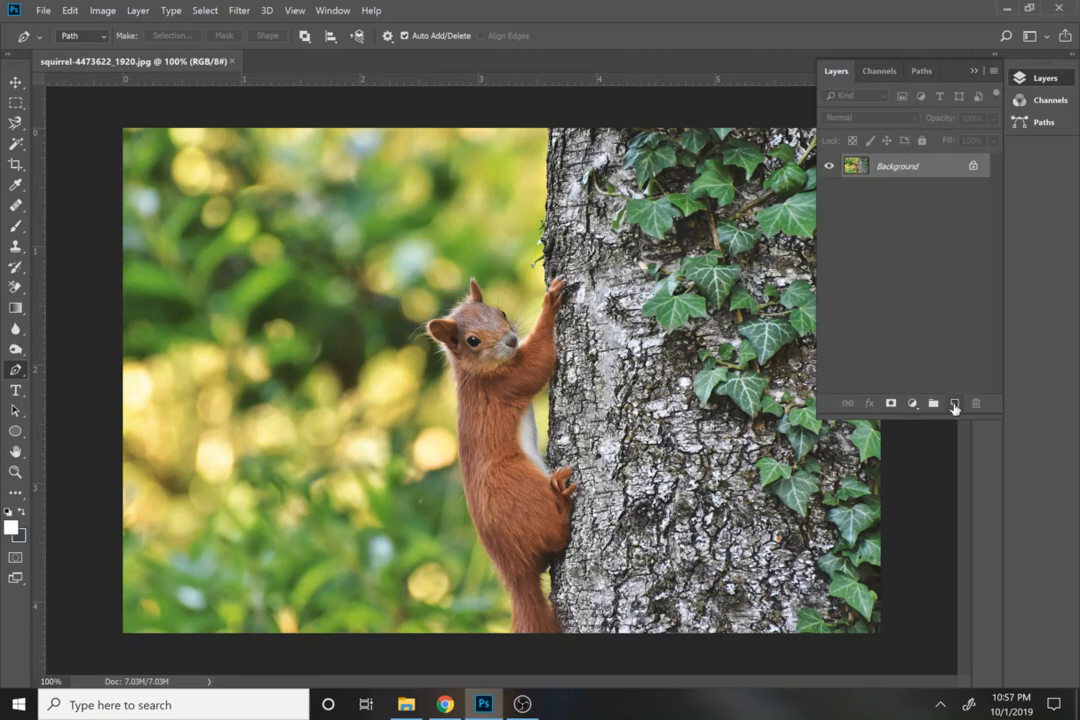
Duplicate the Background layer and start a Pen path at the image's bottom edge, following the outer side of the squirrel's tail
key(ctrl+j)
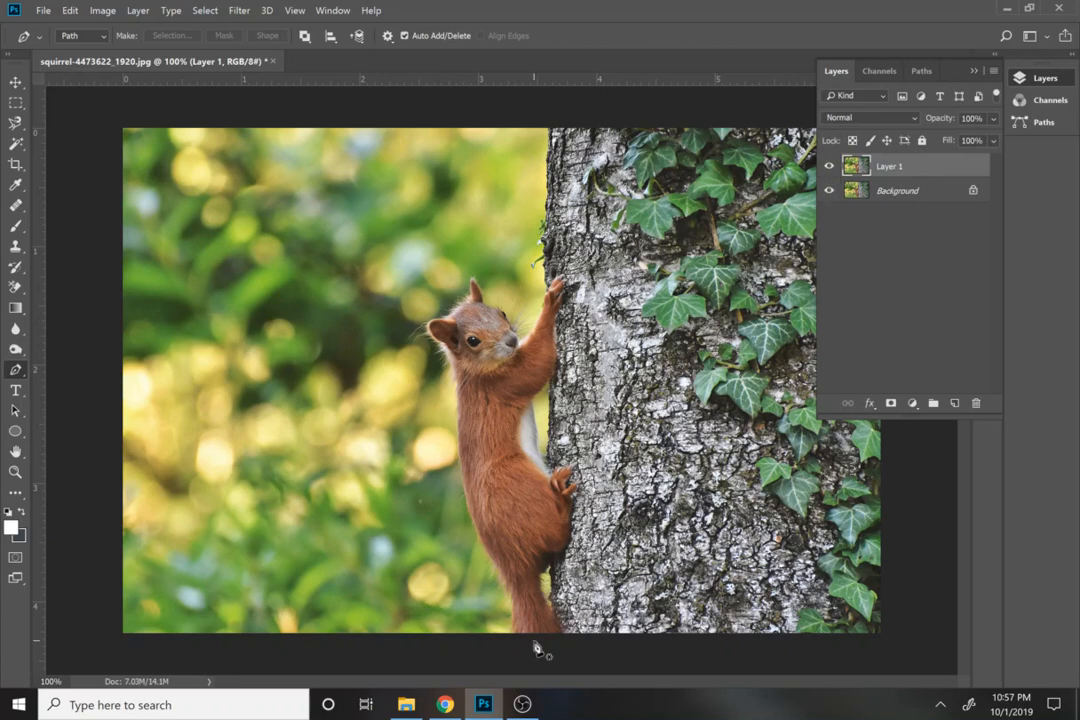
key(z)
click(506, 630)
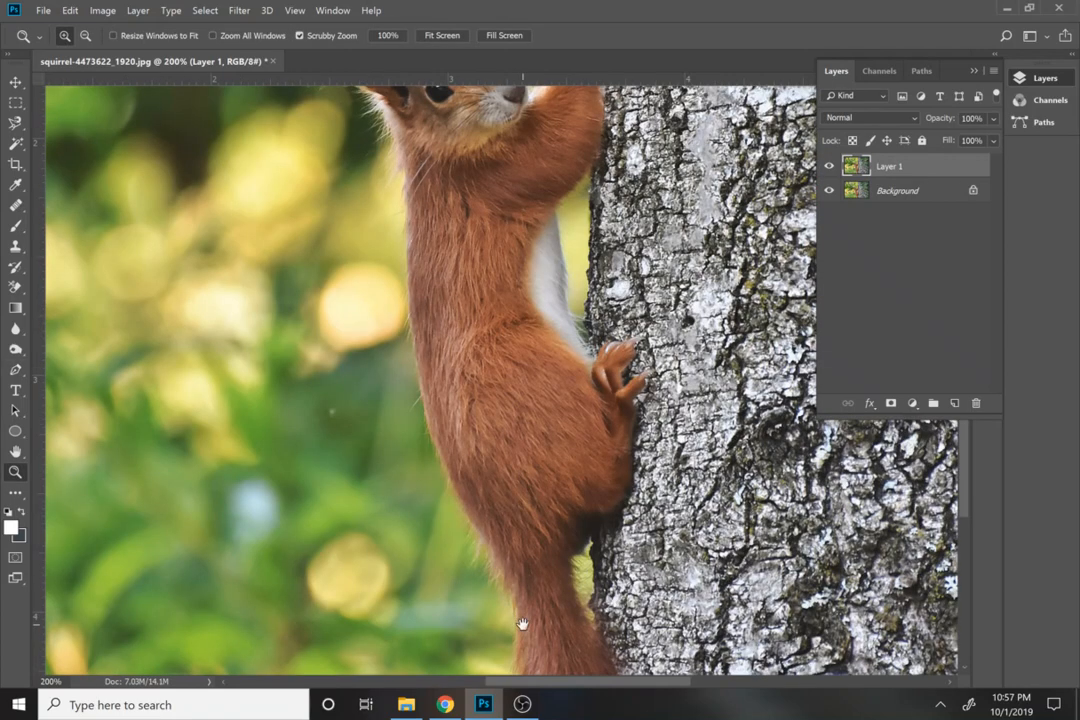
drag(521, 624, 511, 558)
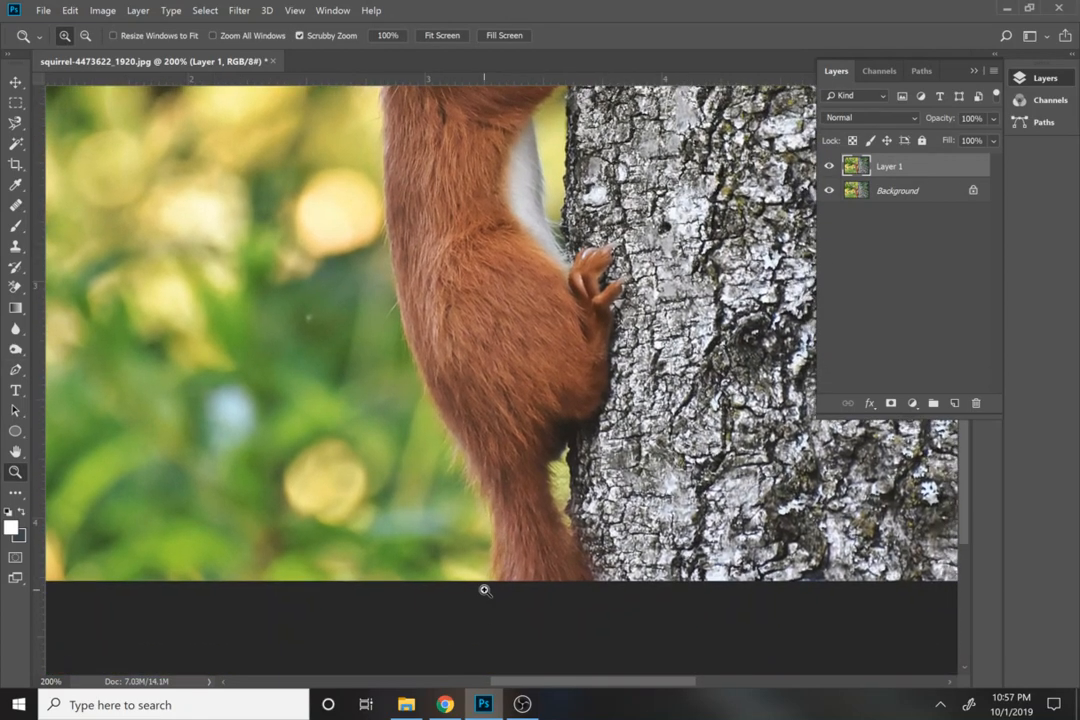
key(p)
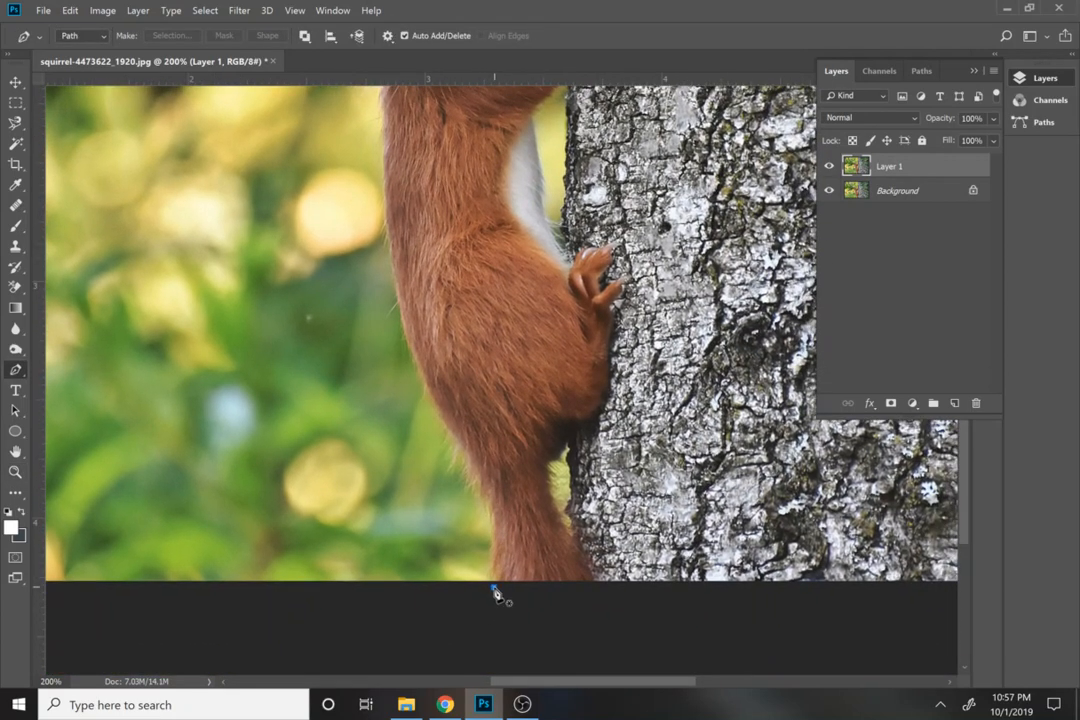
click(493, 587)
click(493, 506)
click(436, 410)
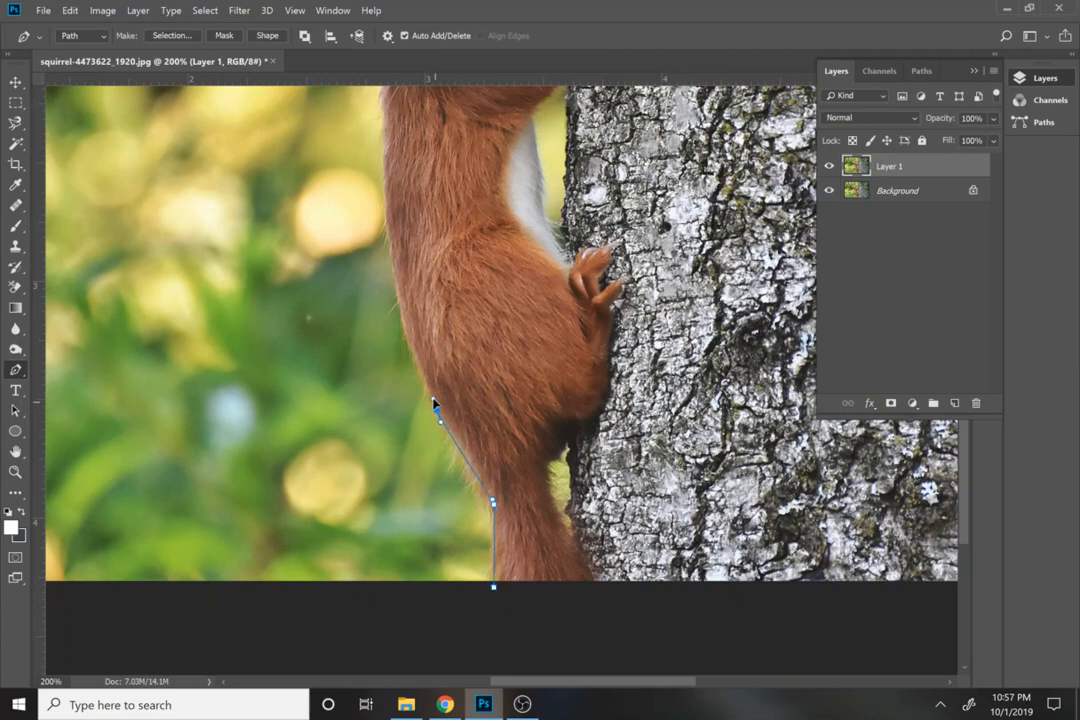
Continue the path with curved segments up the squirrel's back to the neck
drag(412, 348, 468, 458)
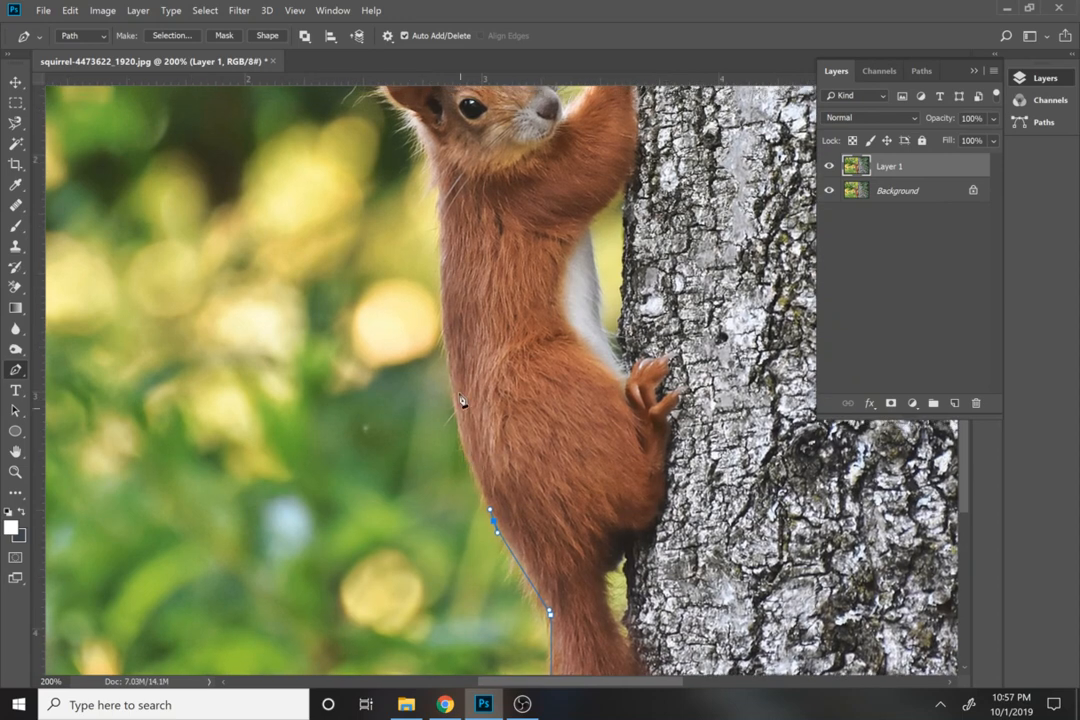
drag(443, 288, 441, 262)
click(436, 178)
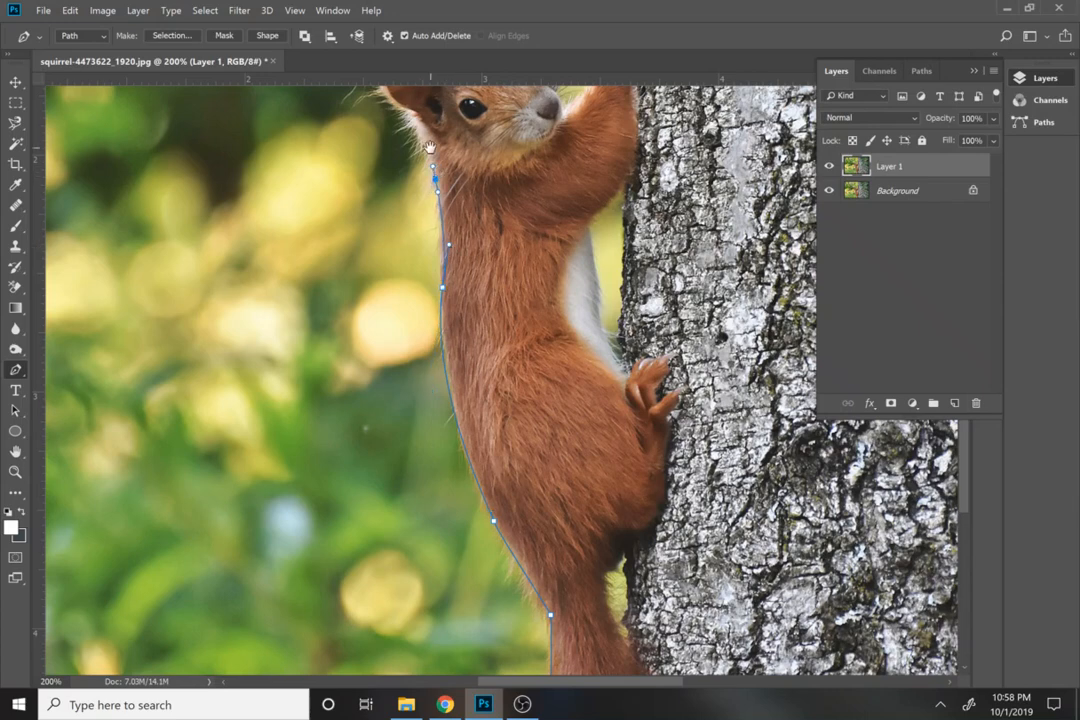
Trace the path around the squirrel's ears, head and face, and up the raised arm to the paw
scroll(425, 210, up, 3)
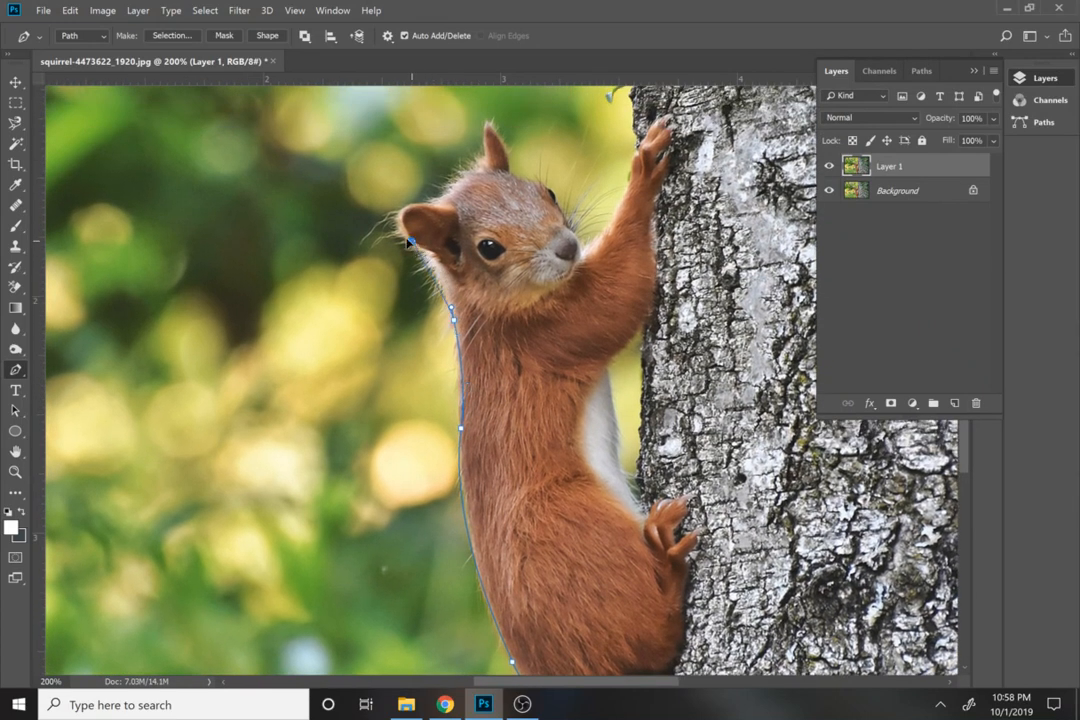
drag(410, 240, 417, 201)
drag(481, 159, 491, 108)
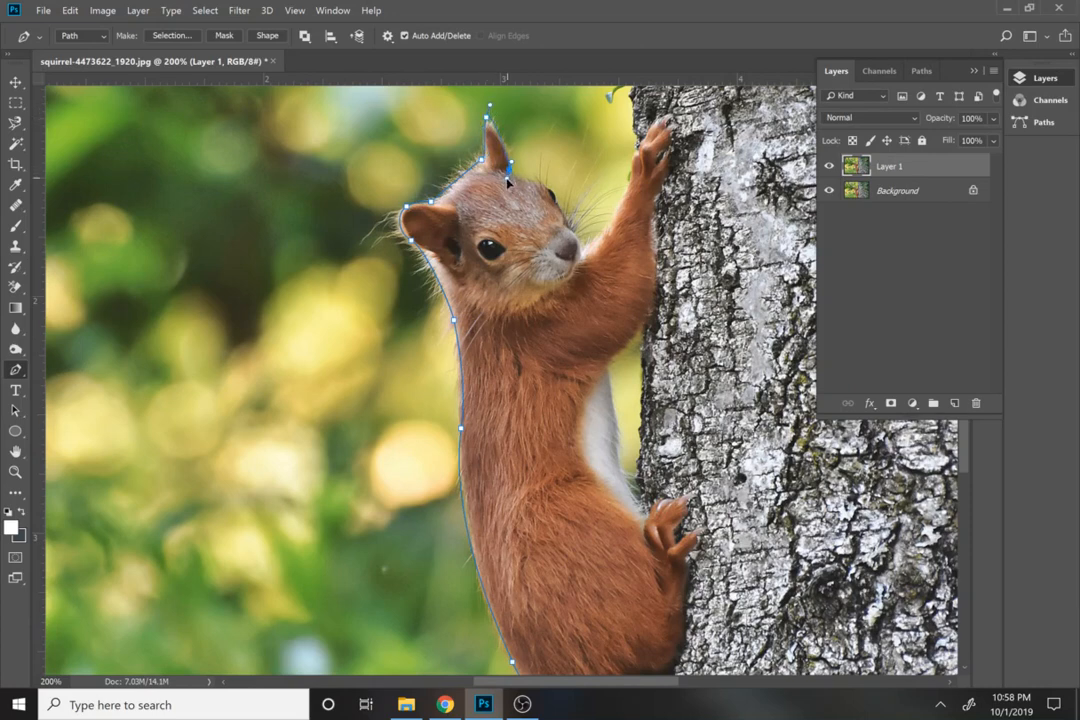
alt+click(488, 116)
click(583, 248)
drag(637, 152, 642, 113)
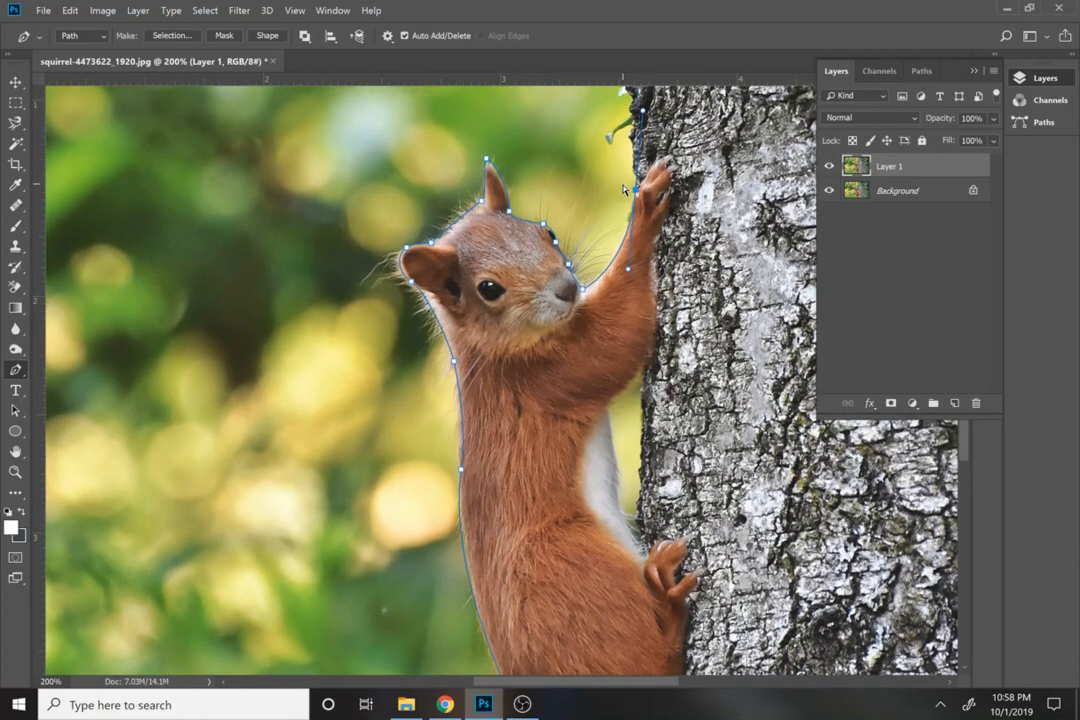
Extend the path up the trunk's edge and around the outside of the blurred background, closing it at the tail's starting point
scroll(626, 188, down, 3)
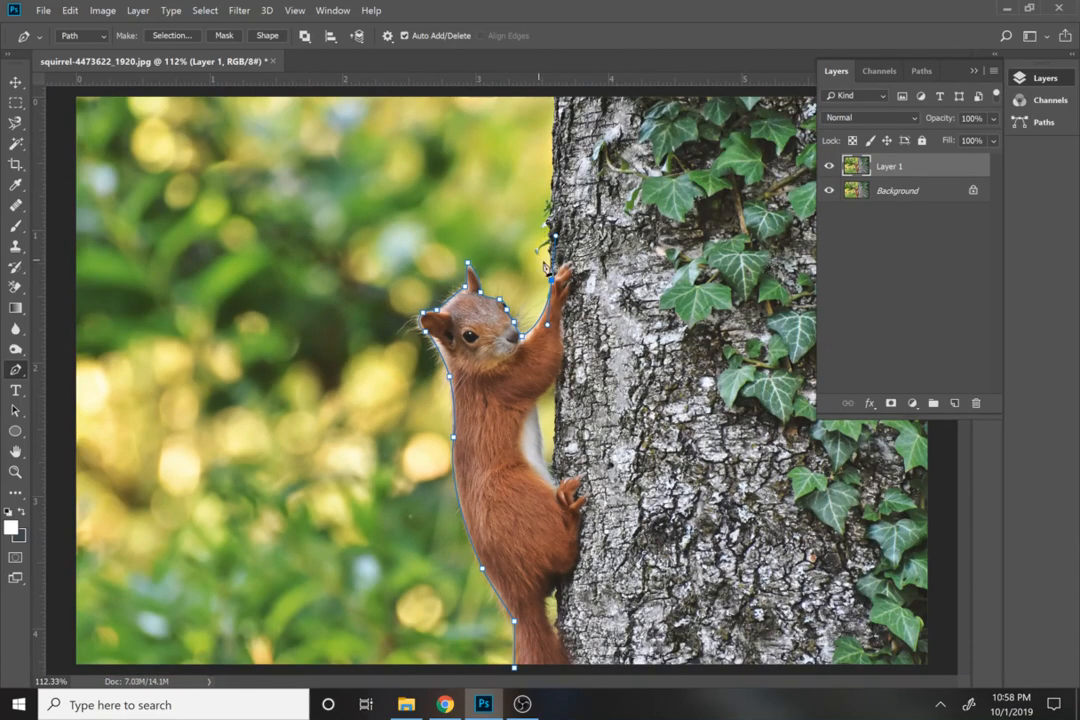
click(557, 96)
click(66, 91)
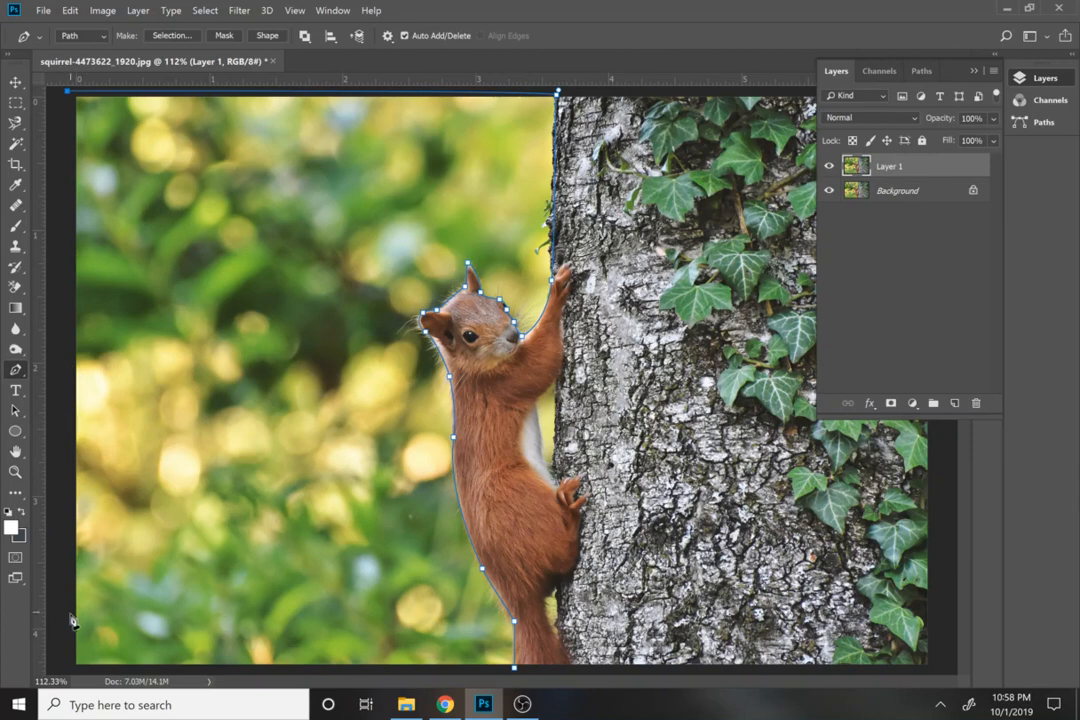
click(70, 668)
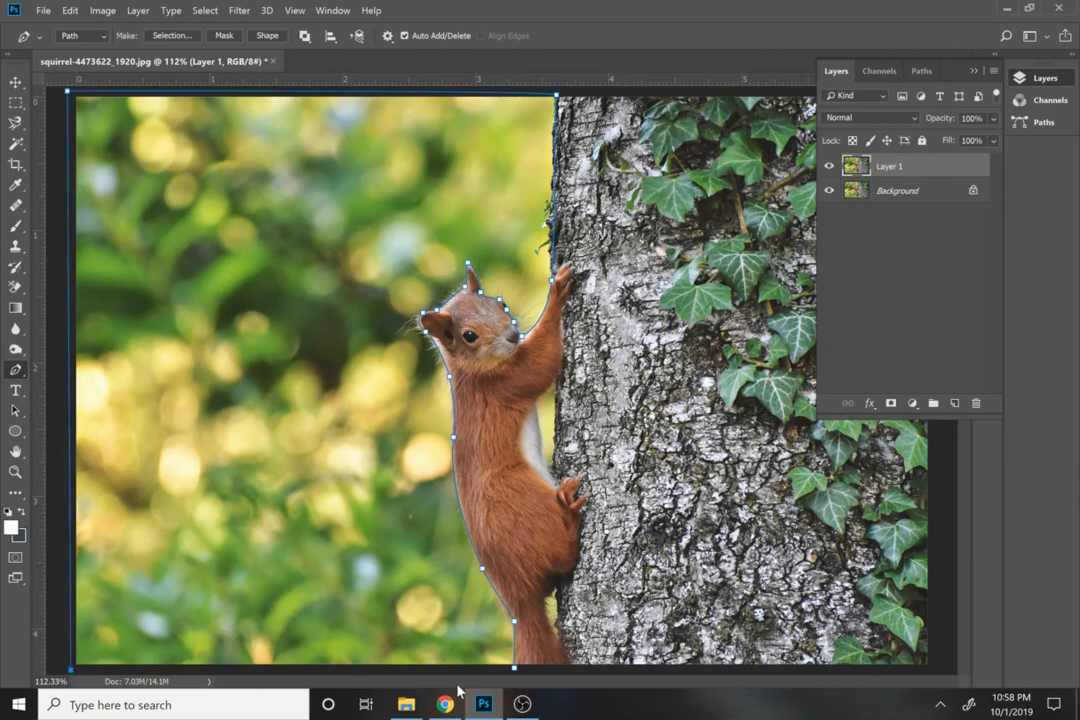
click(512, 670)
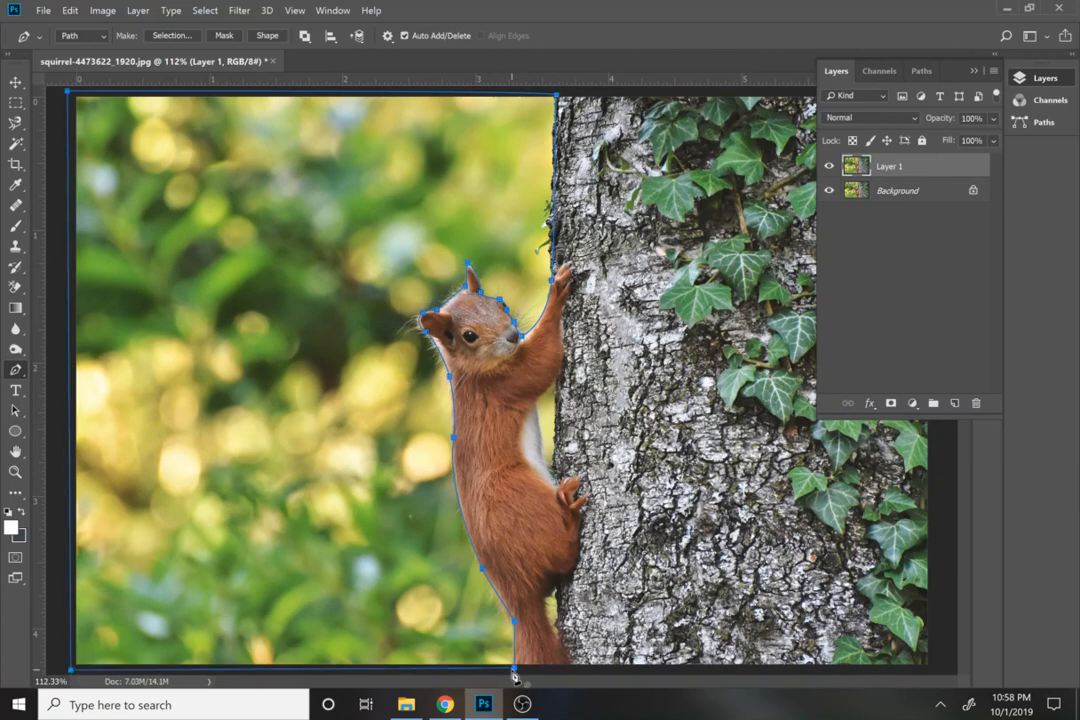
Convert the closed background path into a selection with a feather radius of 0 pixels
right_click(420, 484)
click(470, 227)
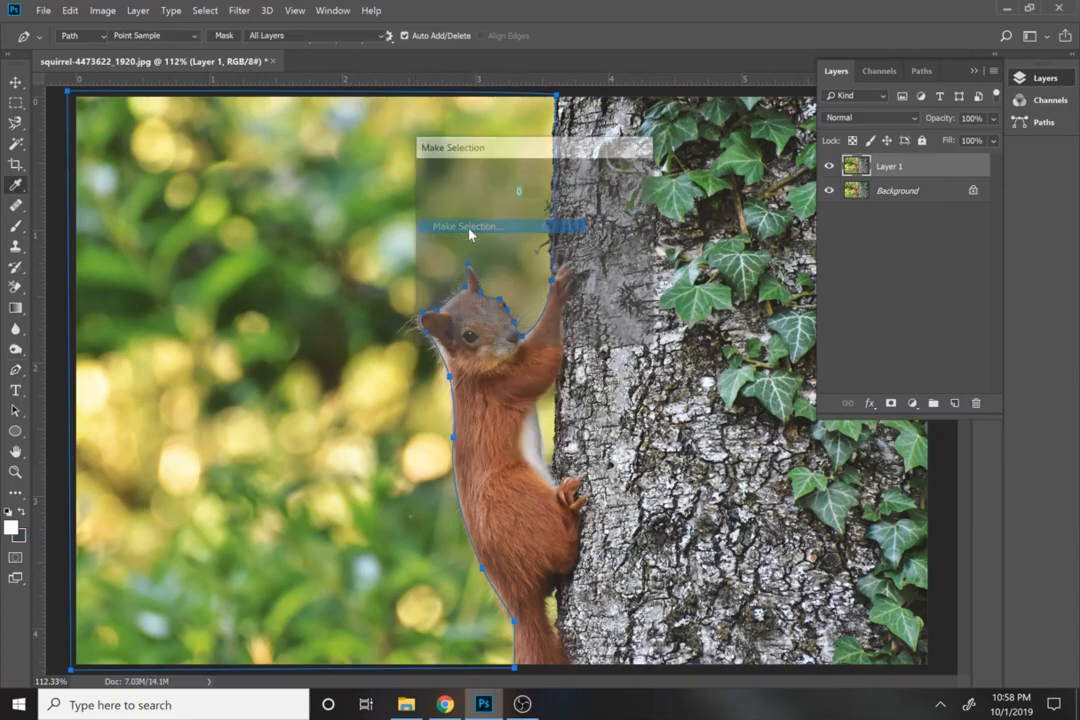
click(622, 182)
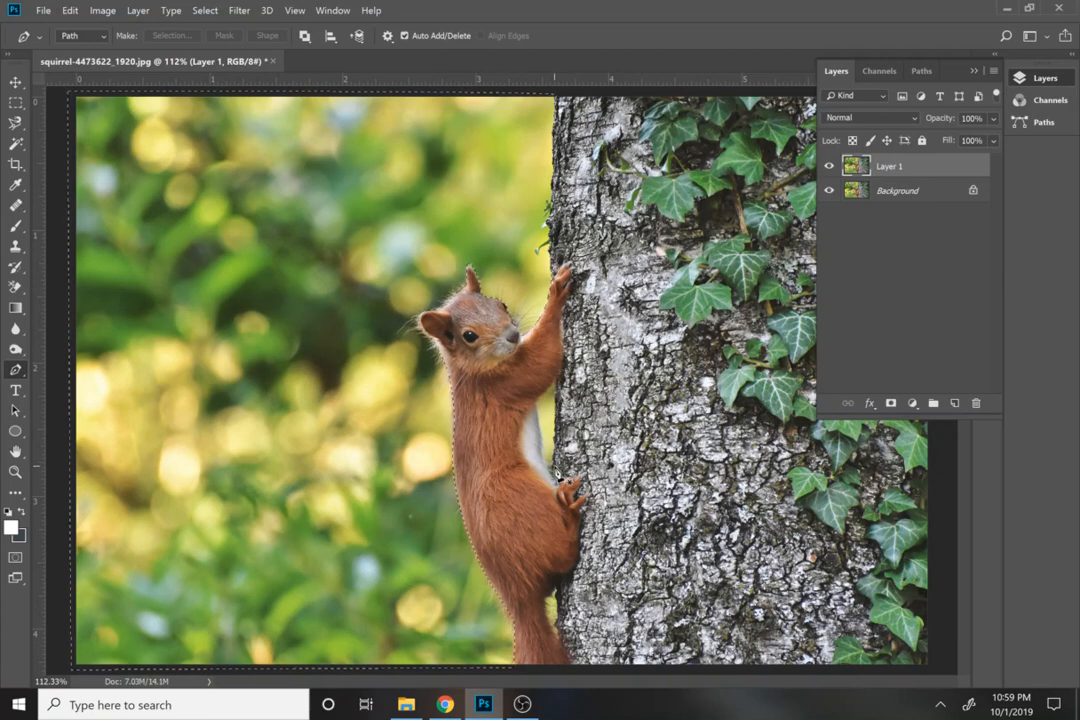
Start a new Pen path along the trunk's edge in the gap beside the belly, up to just under the squirrel's arm
click(555, 466)
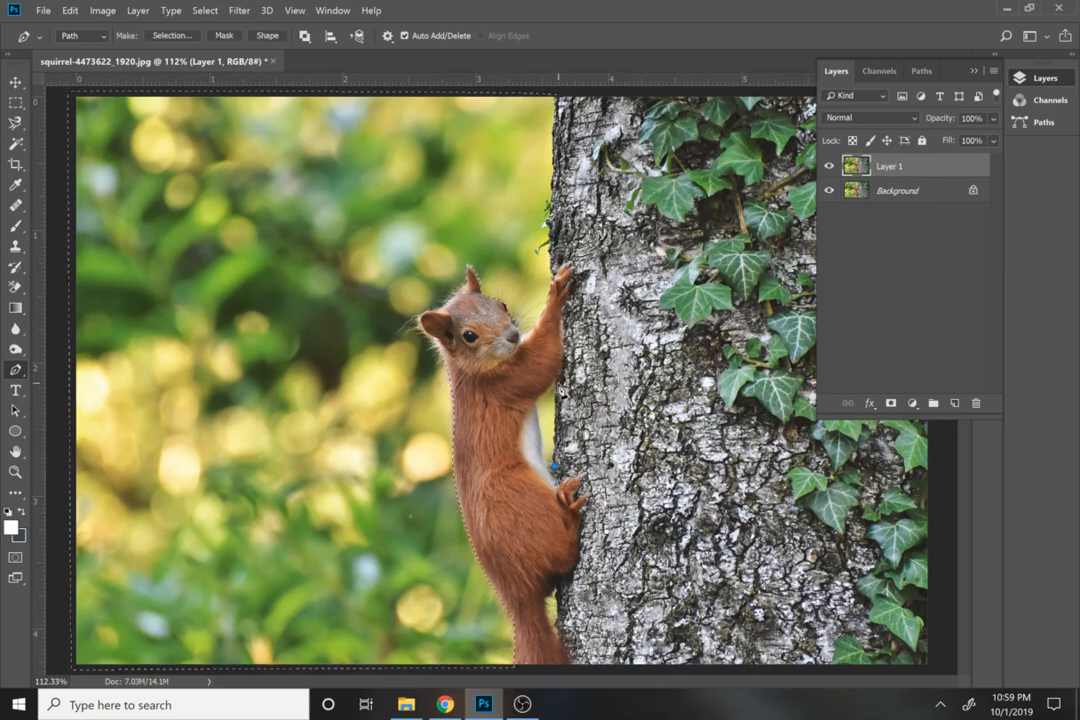
click(558, 385)
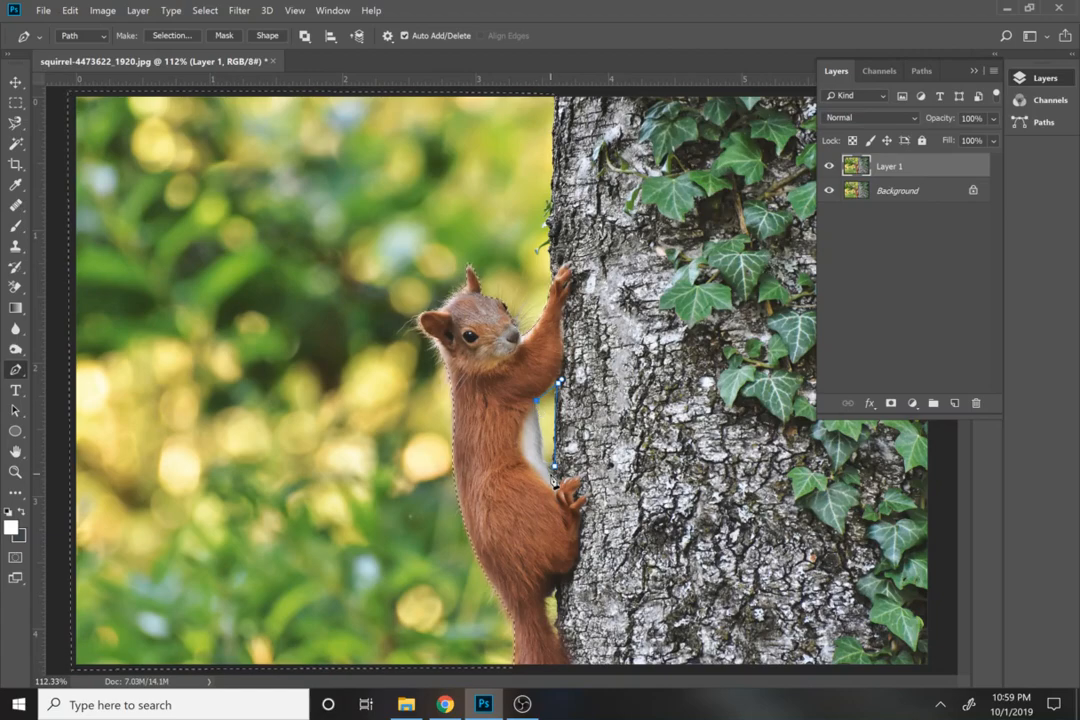
key(ctrl+space)
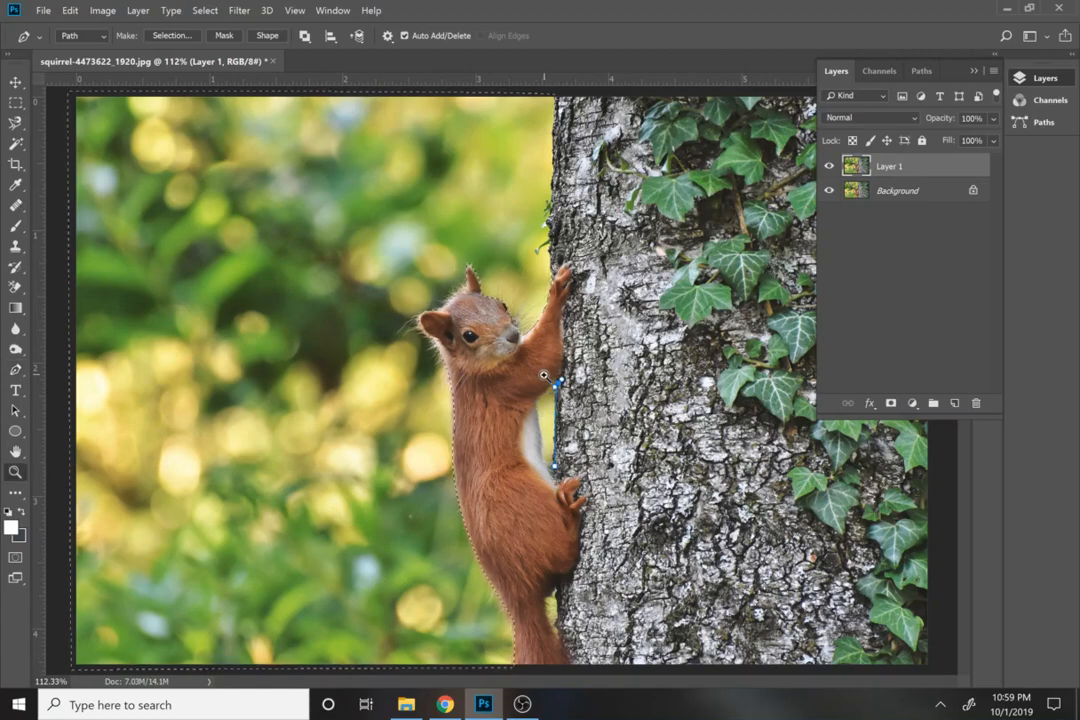
drag(544, 373, 586, 421)
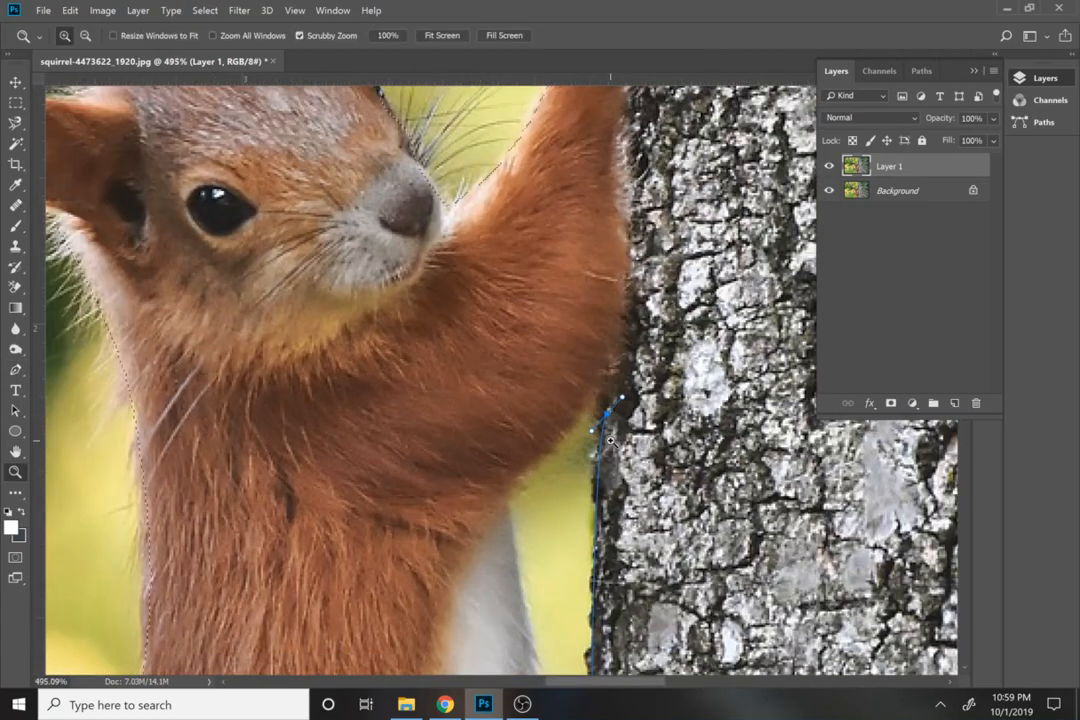
key(ctrl+space)
key(p)
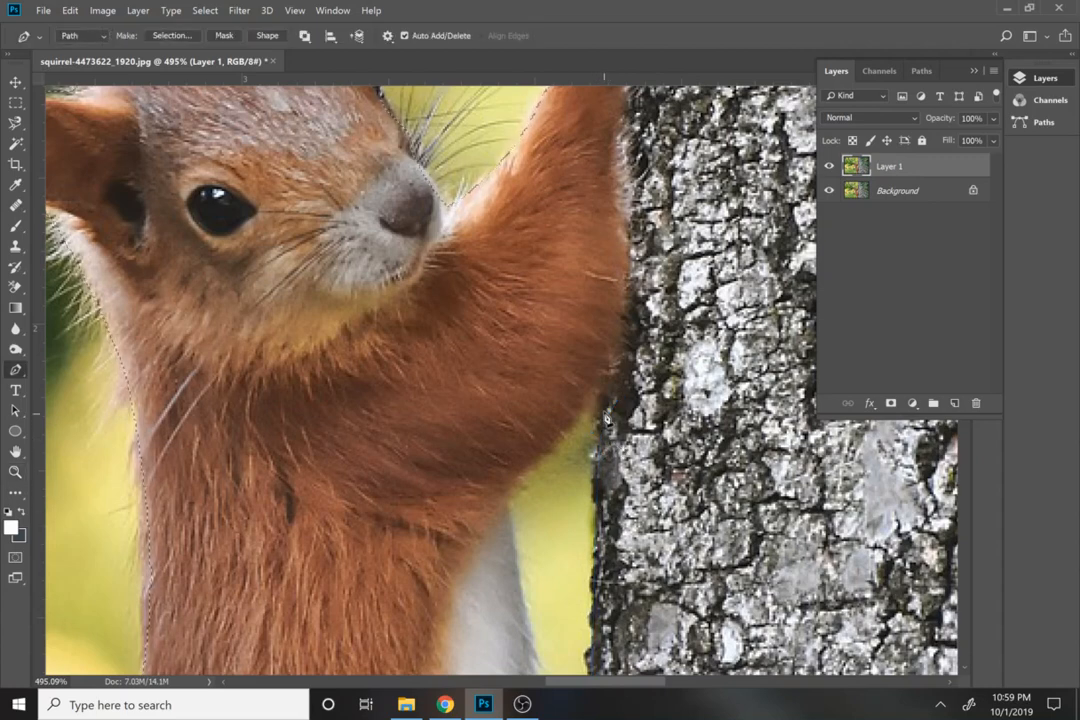
click(599, 398)
Trace the gap along the underside of the arm and down the white belly fur, and close the path
click(507, 498)
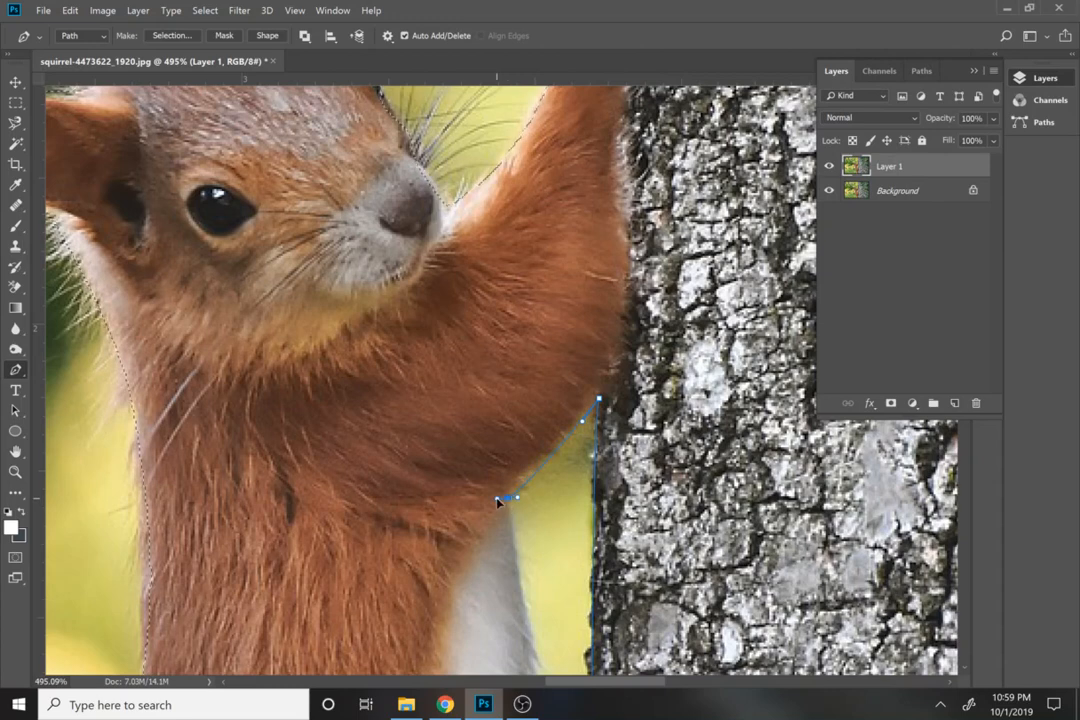
key(ctrl+z)
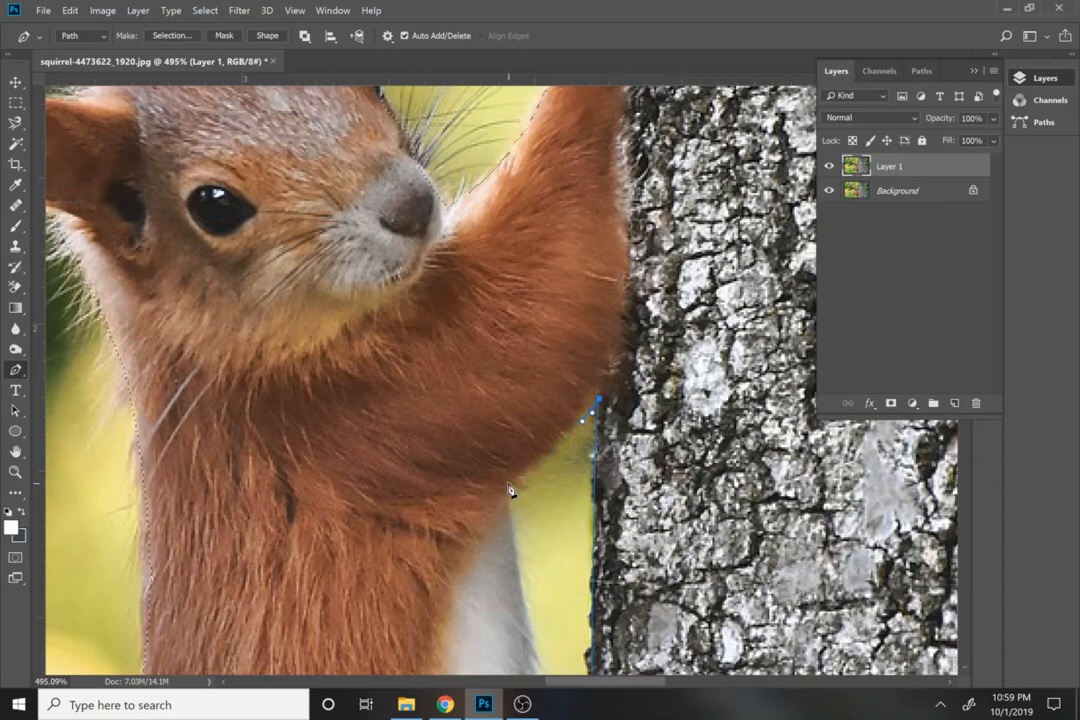
click(515, 477)
drag(519, 484, 504, 309)
click(524, 487)
drag(511, 469, 518, 480)
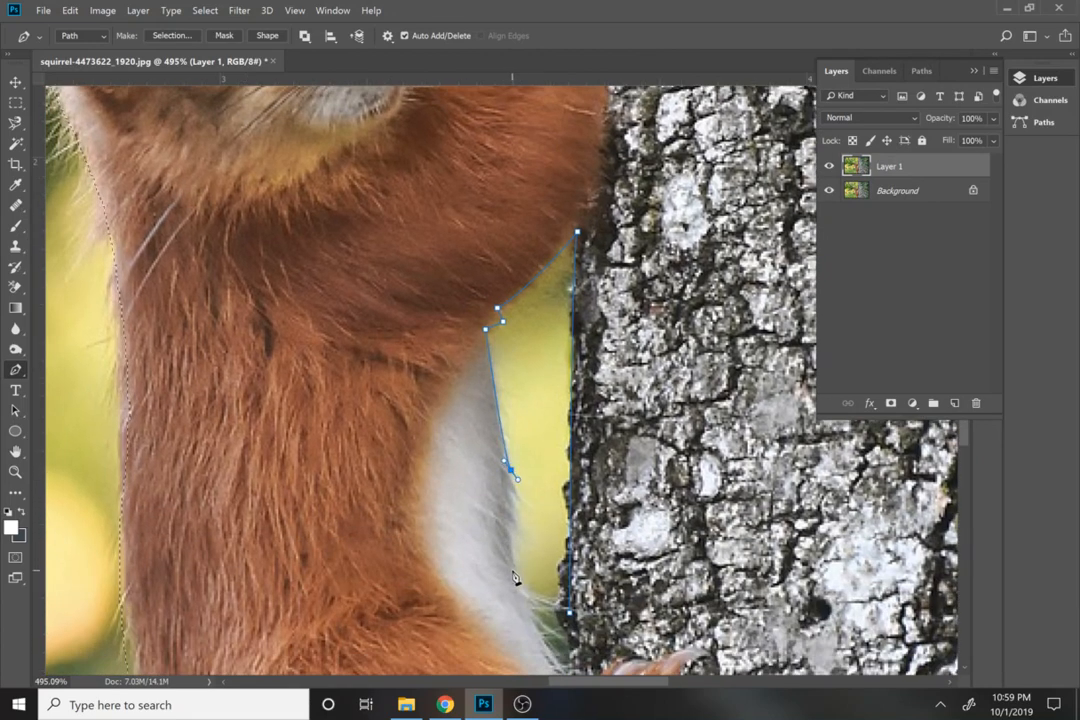
drag(518, 577, 528, 588)
drag(563, 668, 542, 570)
click(530, 567)
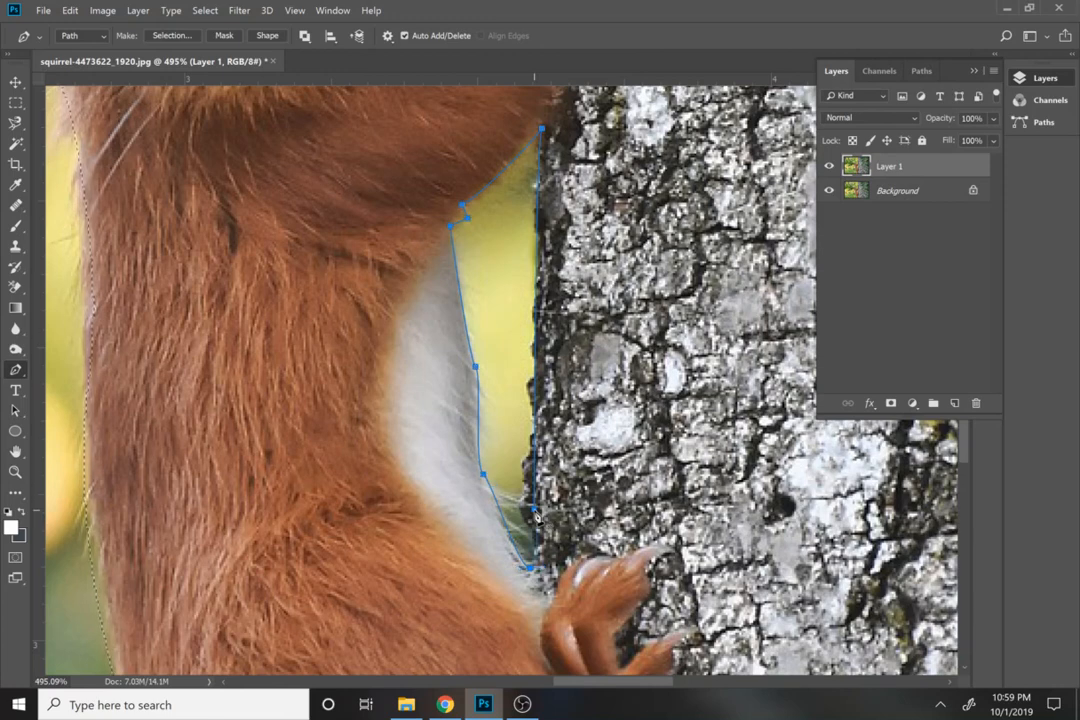
Refine the trunk side of the belly gap path by moving and adding anchor points so it follows the bark edge
drag(535, 513, 521, 508)
key(ctrl+z)
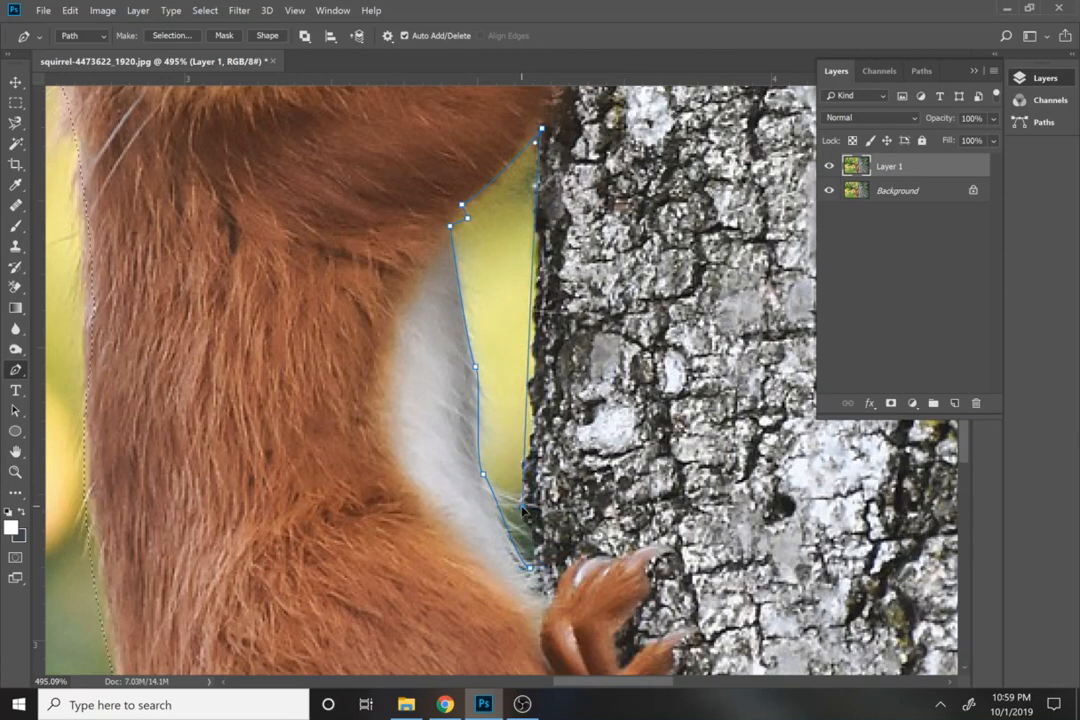
click(521, 425)
drag(530, 427, 532, 427)
key(ctrl+z)
click(524, 425)
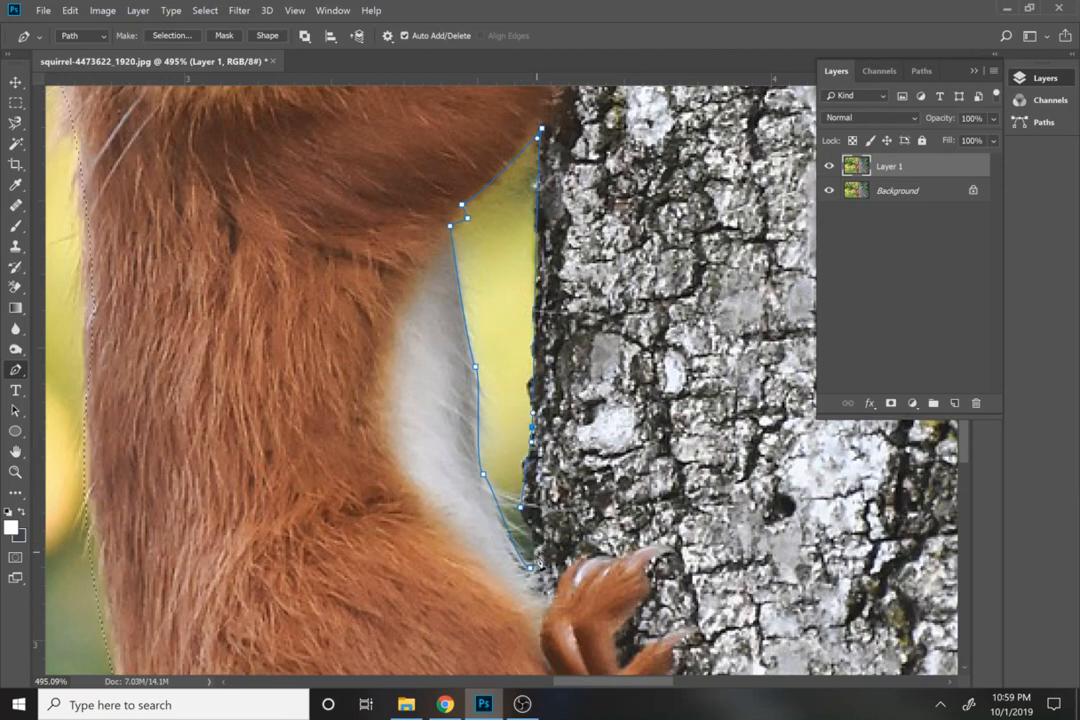
click(531, 569)
Add the belly gap path to the existing selection with a feather radius of 0 pixels
right_click(517, 488)
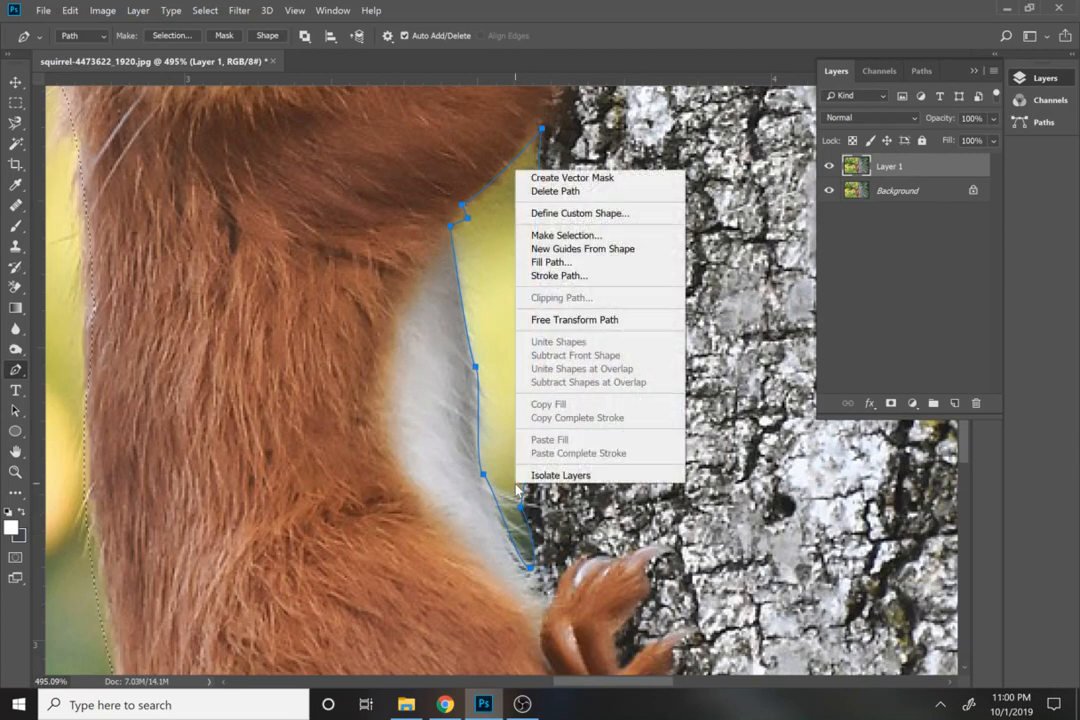
click(555, 235)
click(480, 282)
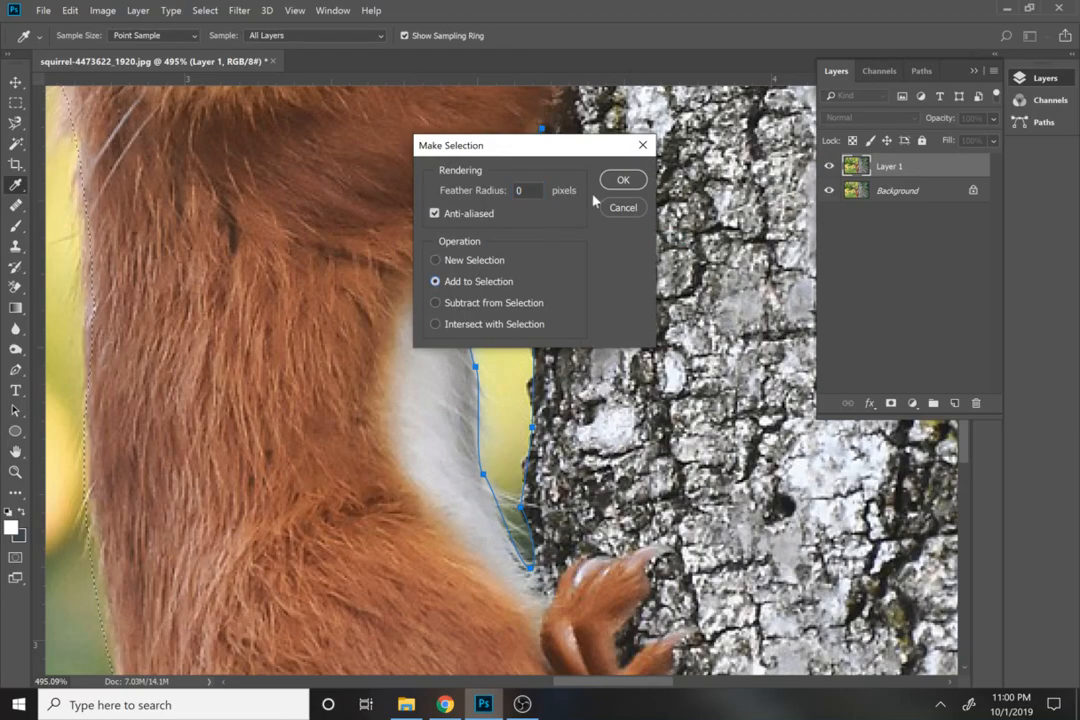
click(622, 180)
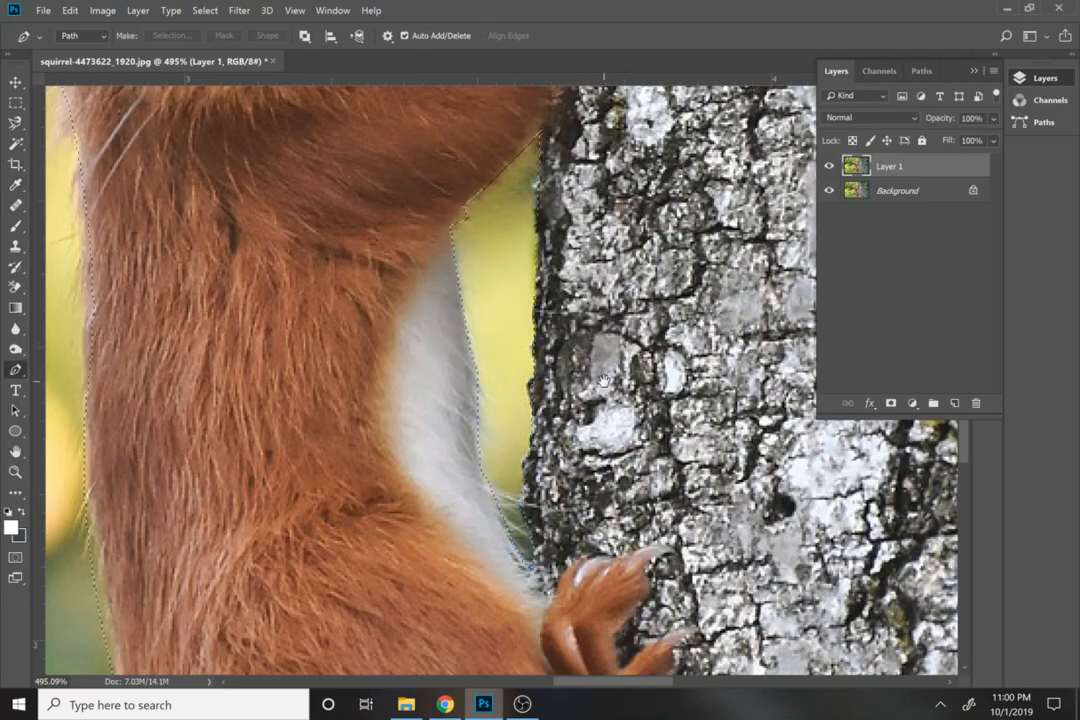
drag(604, 381, 589, 148)
drag(690, 480, 510, 270)
drag(735, 578, 643, 301)
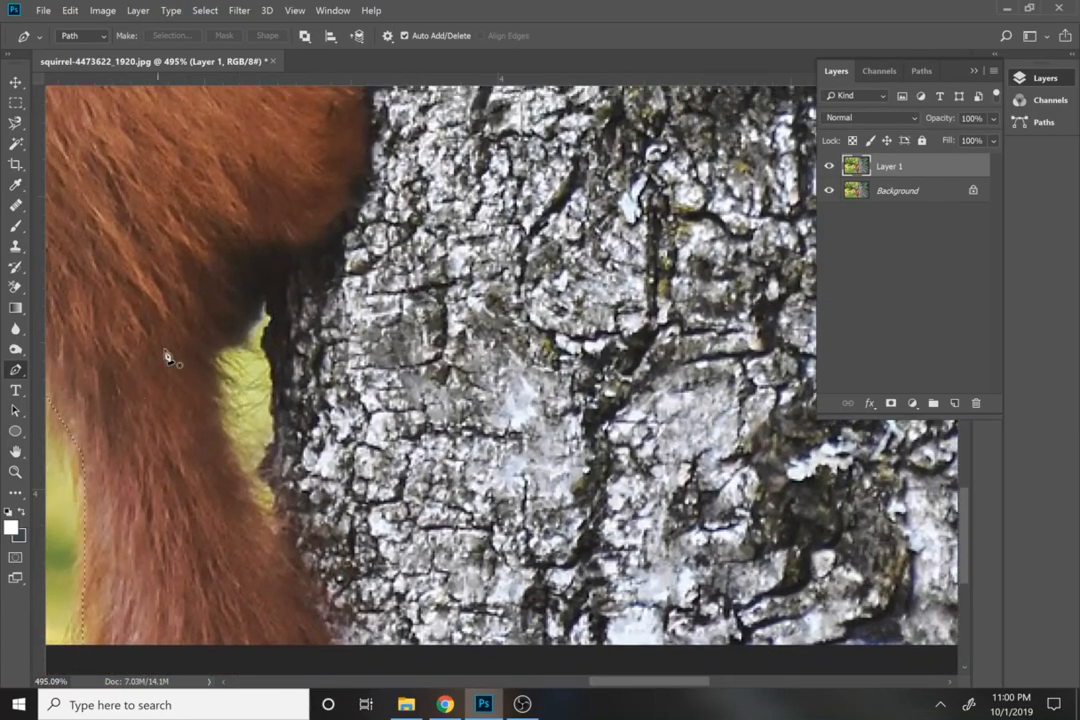
click(266, 303)
drag(270, 319, 278, 323)
key(ctrl+z)
key(ctrl+alt+z)
Add the small green gap between the tail and the trunk to the selection with the Magnetic Lasso
key(l)
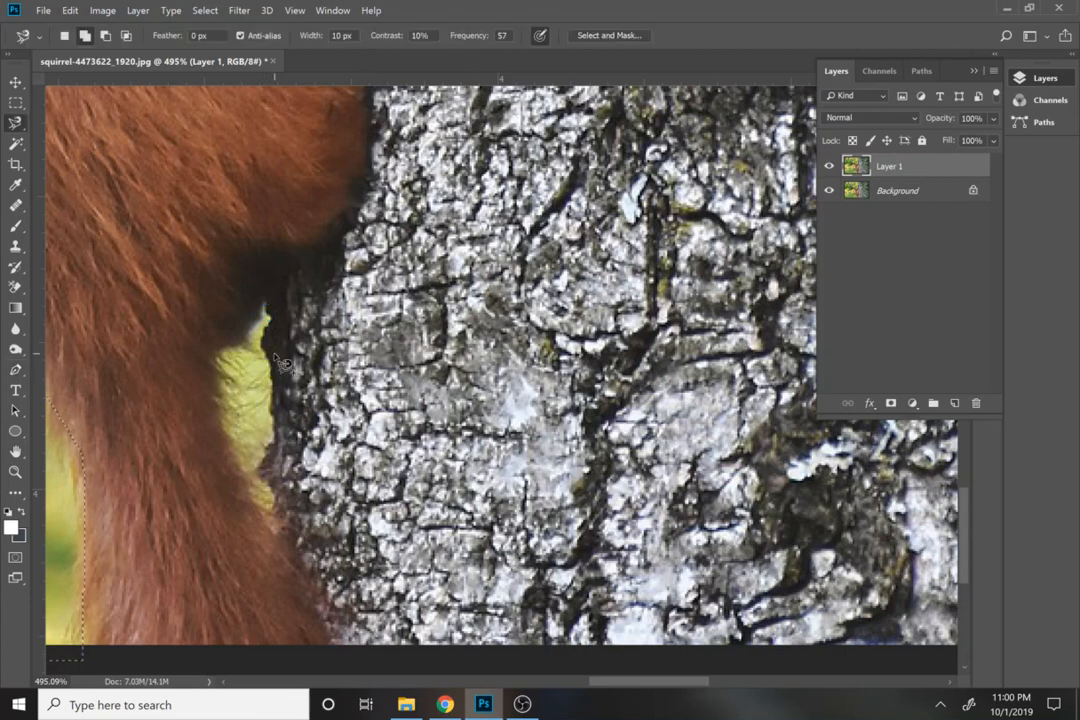
click(264, 300)
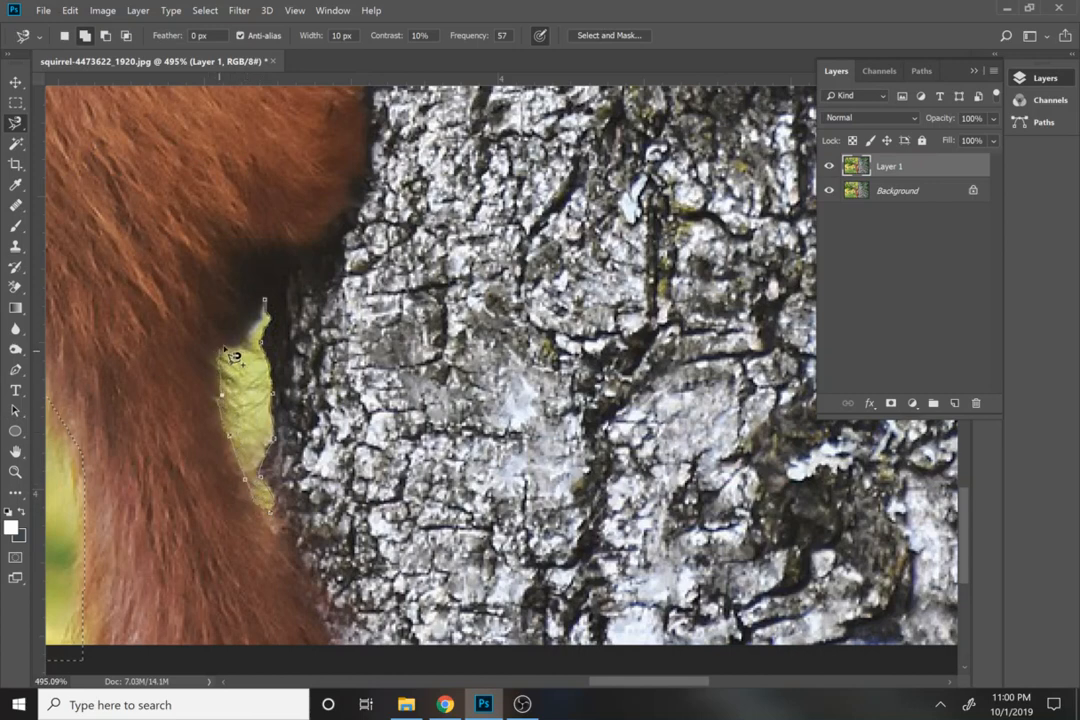
click(266, 302)
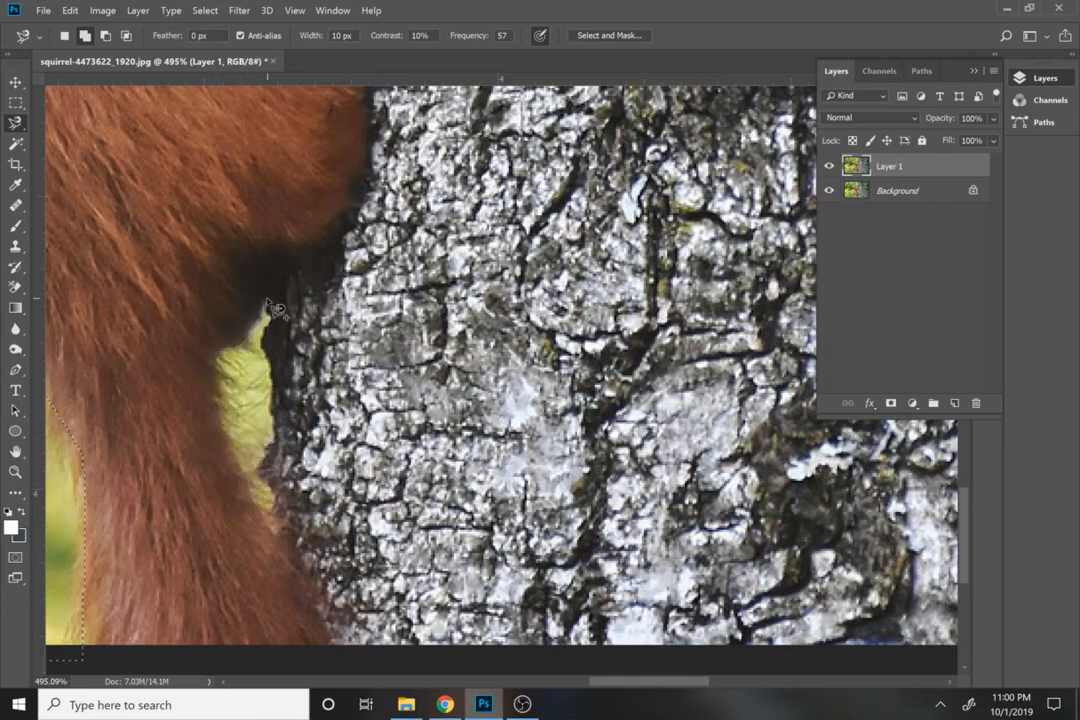
key(ctrl+0)
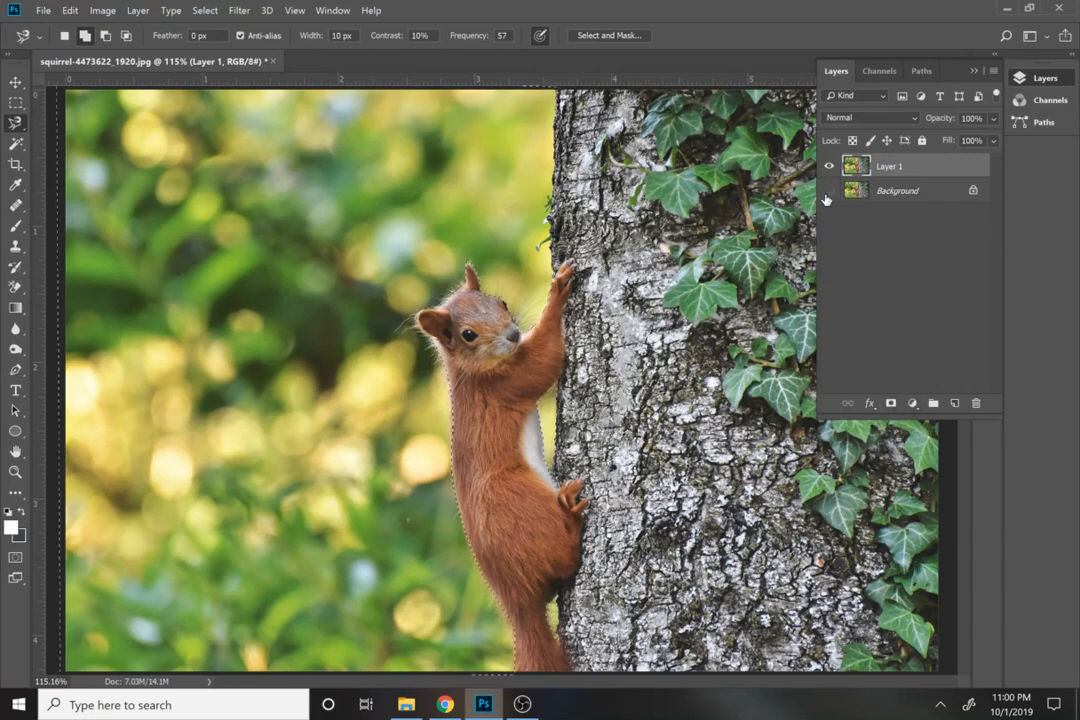
alt+click(891, 403)
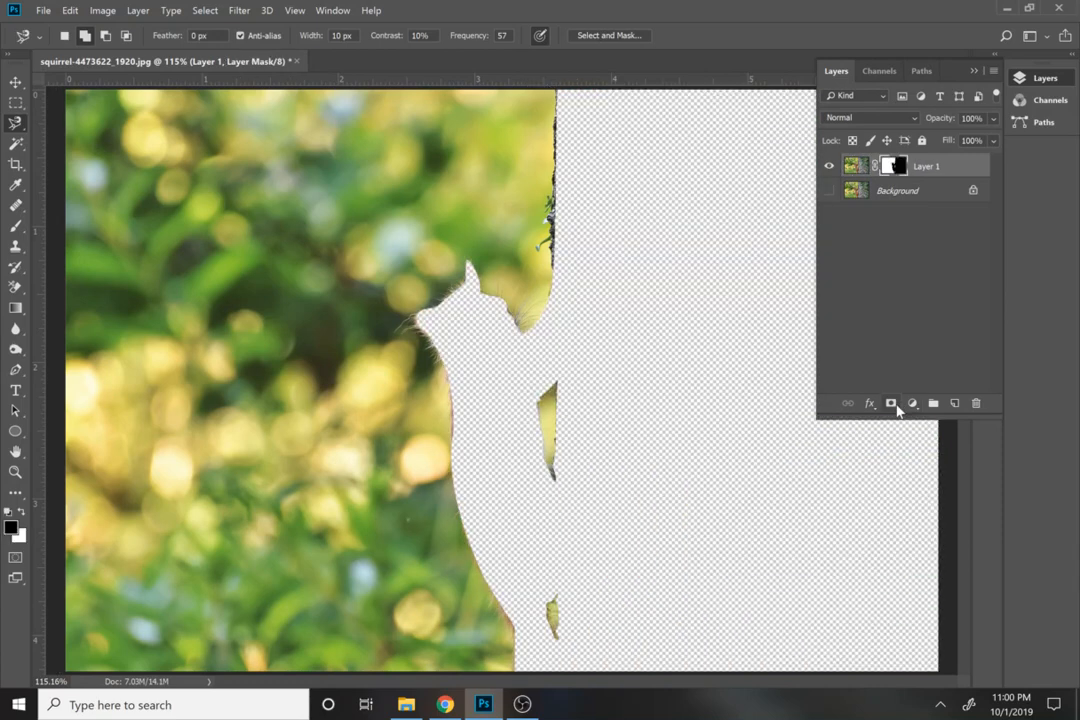
click(891, 404)
key(ctrl+z)
key(ctrl+z)
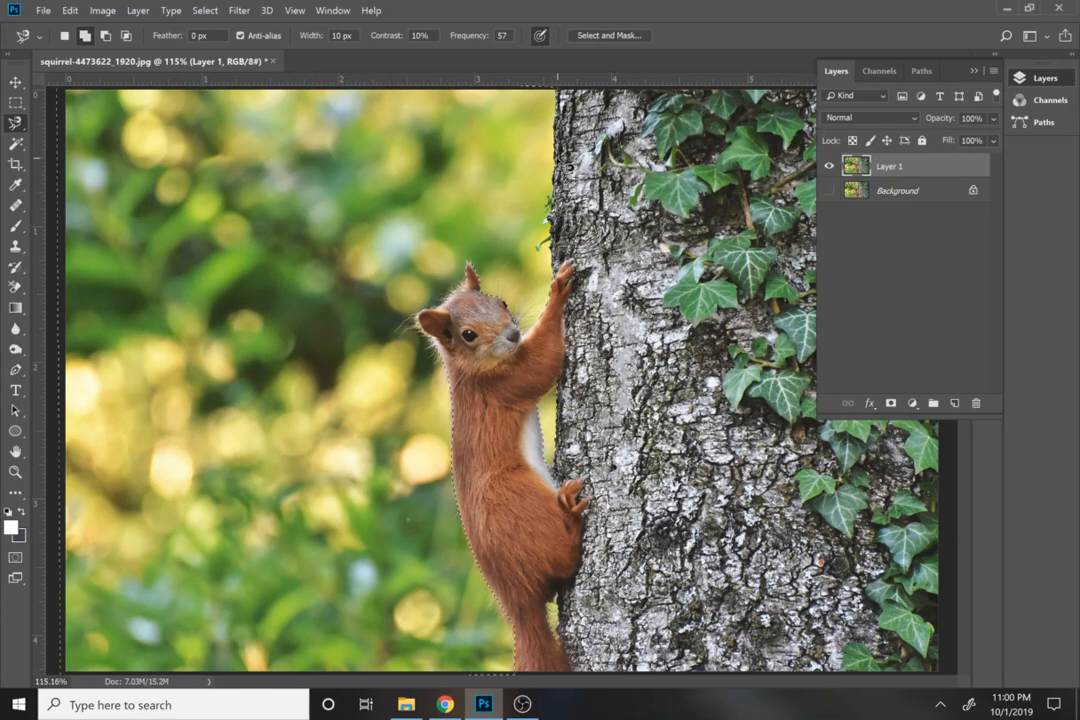
Invert the selection to the squirrel and trunk and add it as a layer mask on Layer 1
key(m)
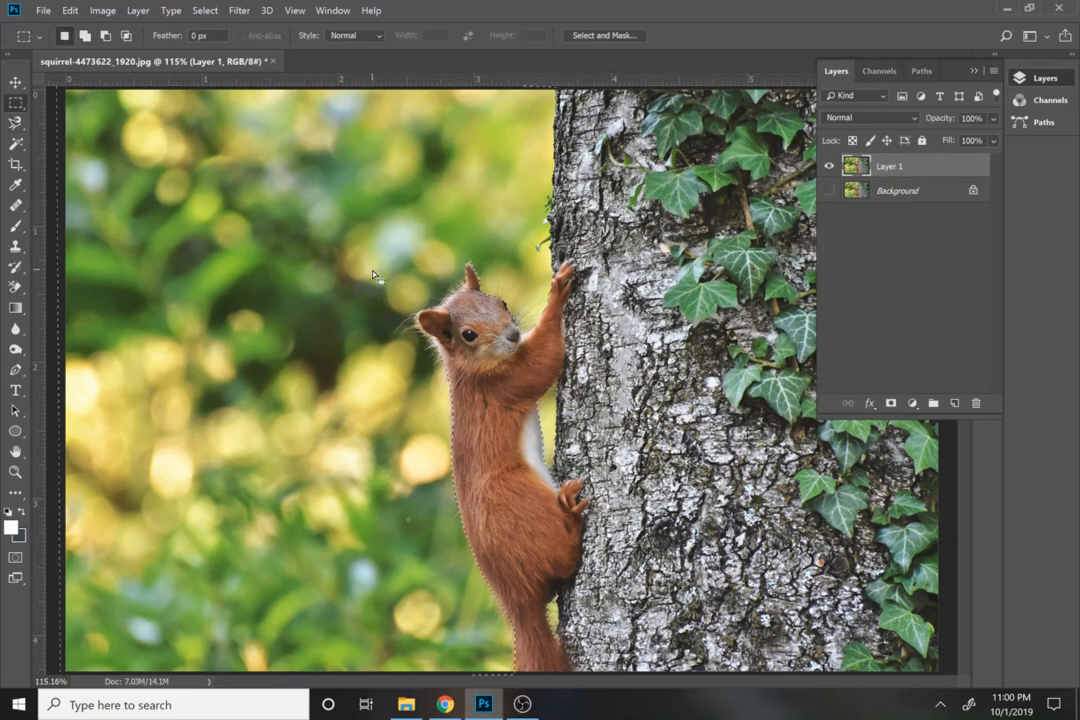
right_click(243, 168)
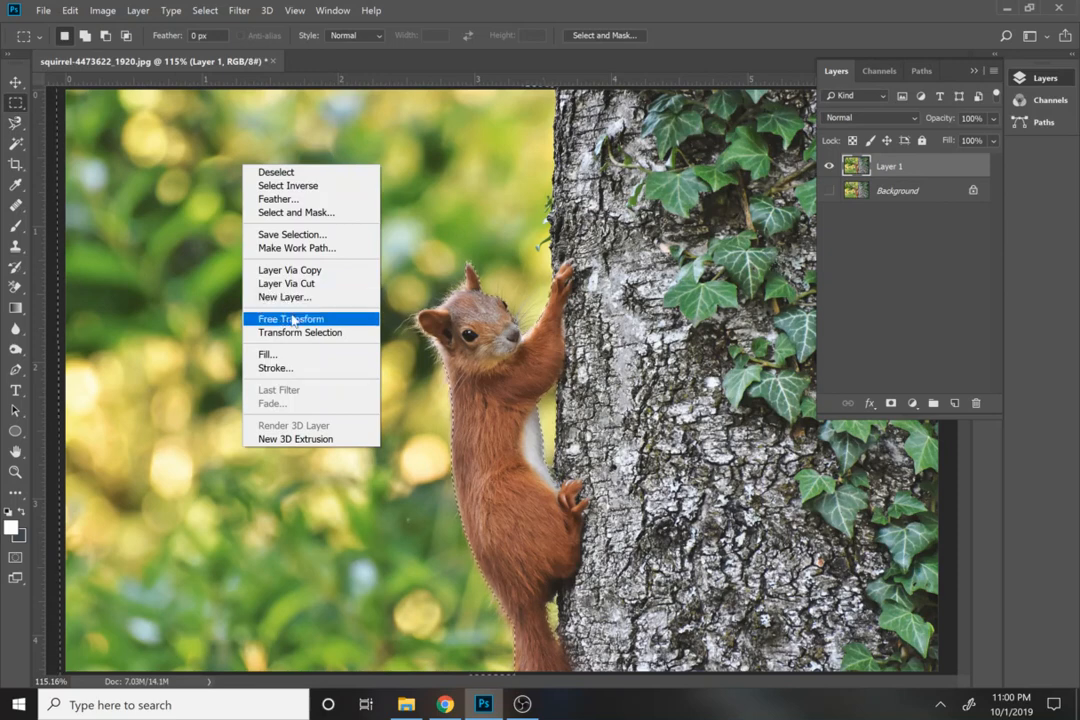
click(290, 185)
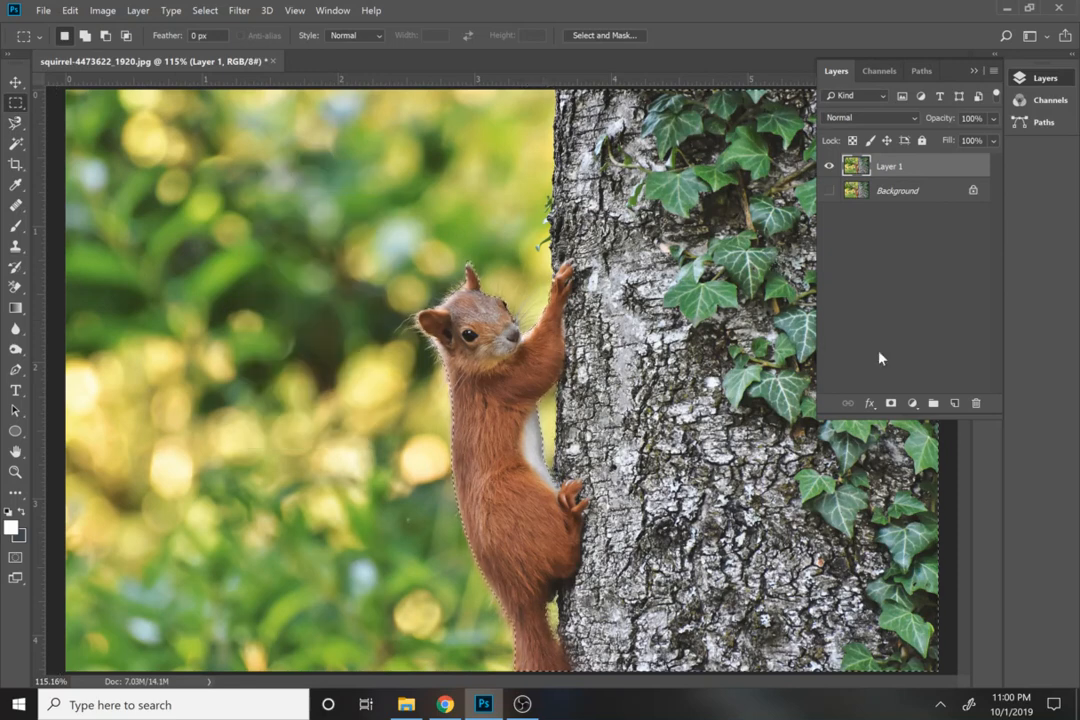
click(893, 404)
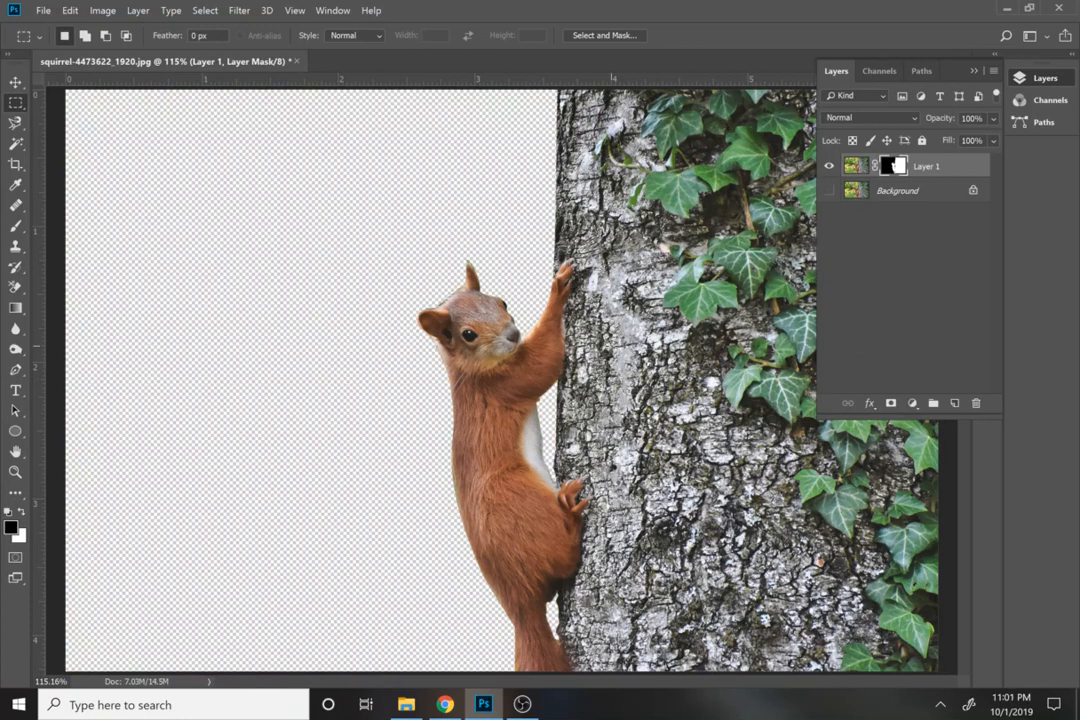
Choose the Eraser with a soft round tip at 0% hardness and reduce its size to 100 px
key(b)
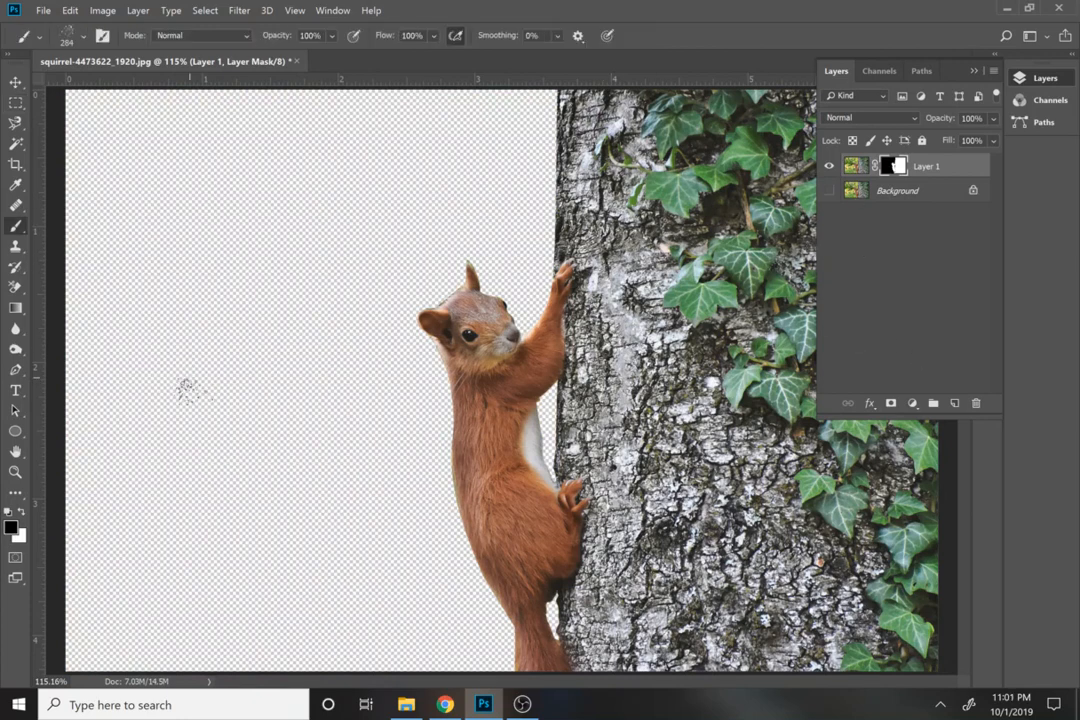
click(85, 37)
click(43, 157)
key(e)
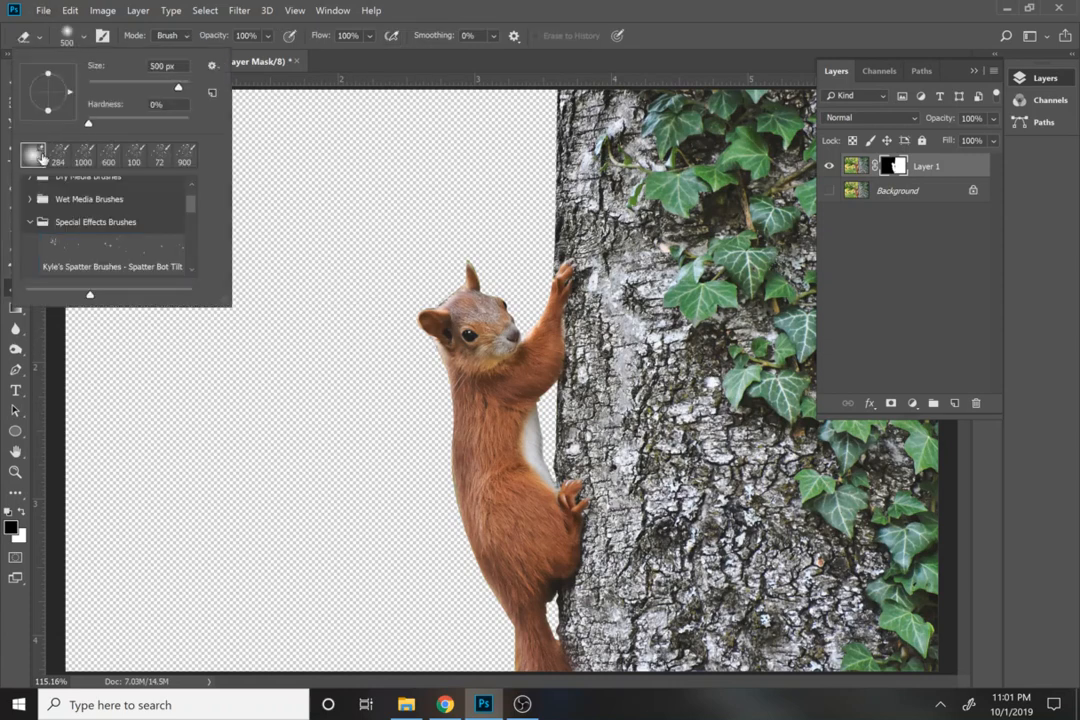
key([)
click(535, 384)
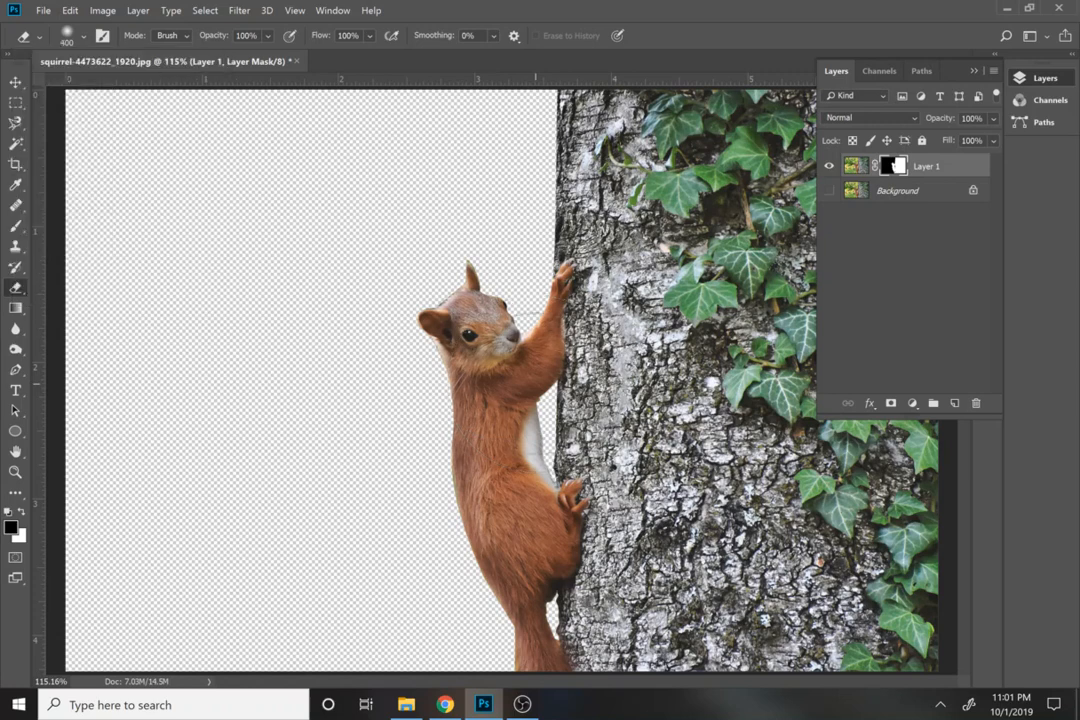
key([)
key([)
key([)
Set the soft Eraser to 42 px and swap the mask colours so black is the background colour, with the squirrel's head in close view
key(z)
click(538, 369)
click(540, 370)
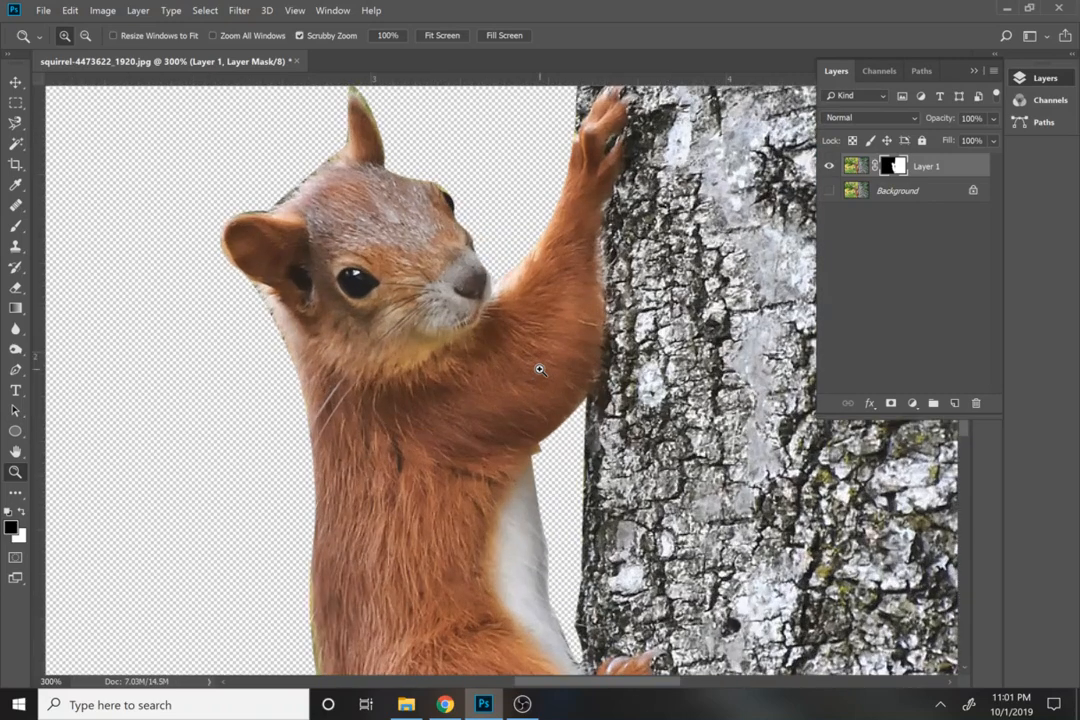
click(381, 283)
click(274, 200)
drag(274, 200, 404, 357)
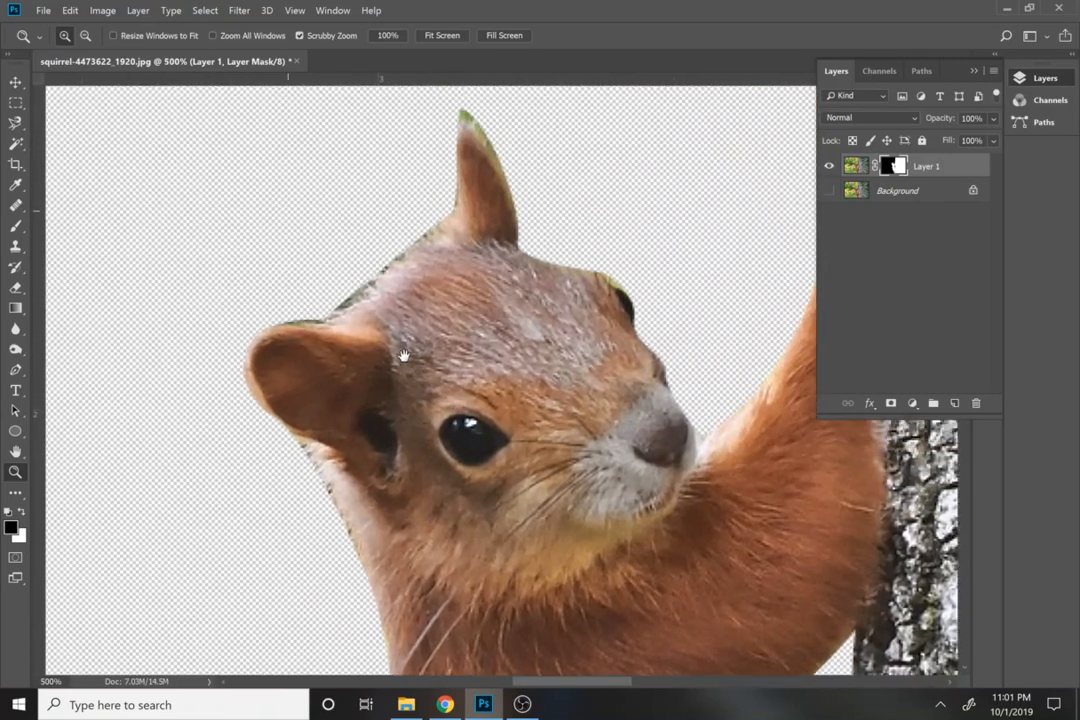
click(369, 330)
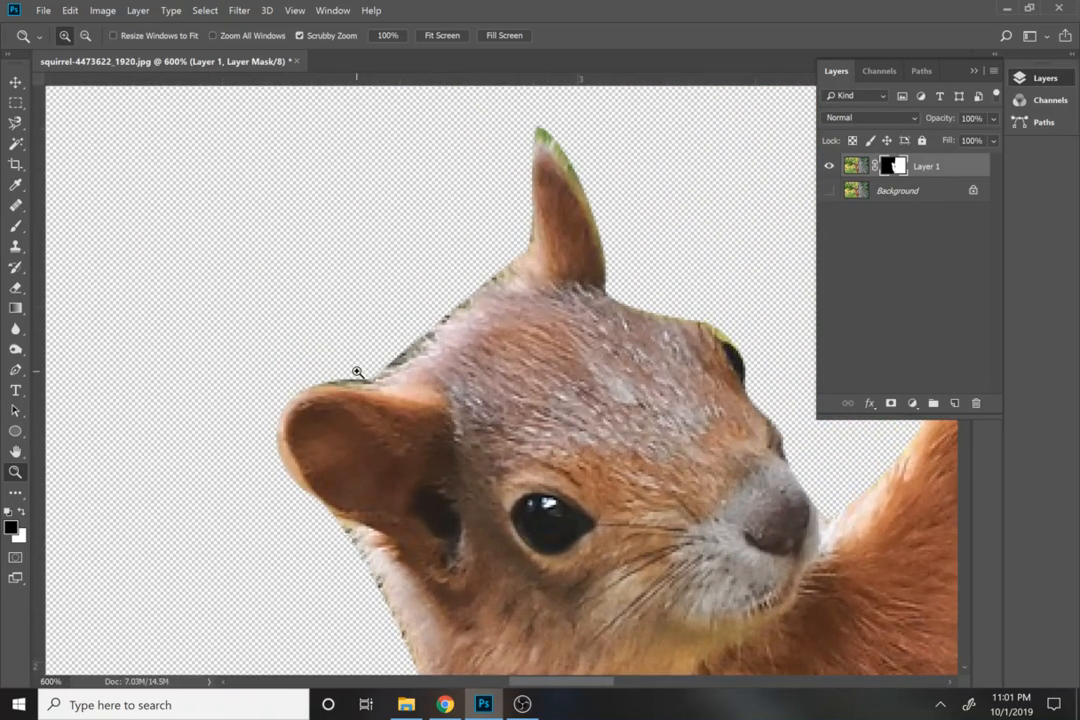
key(b)
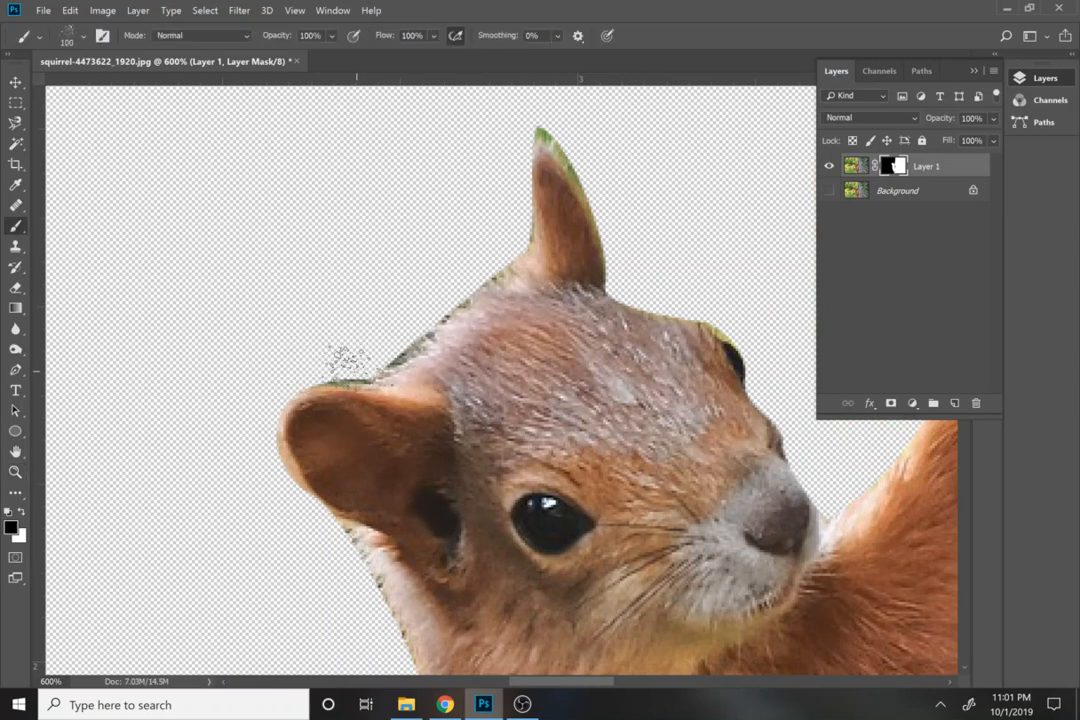
click(84, 37)
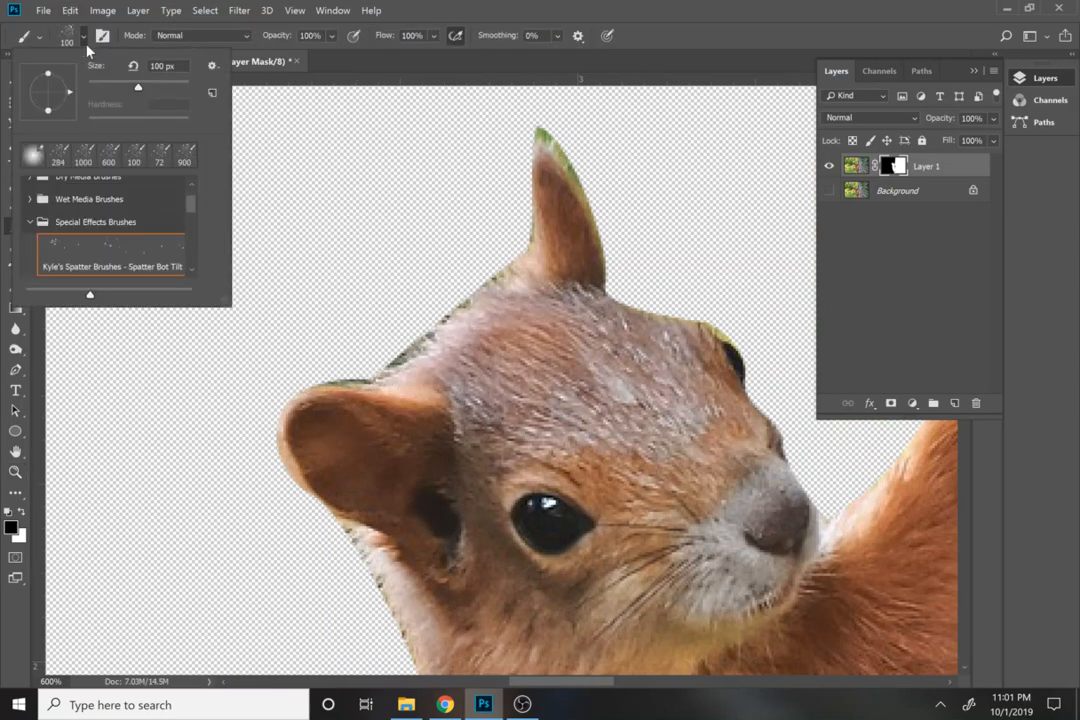
key(e)
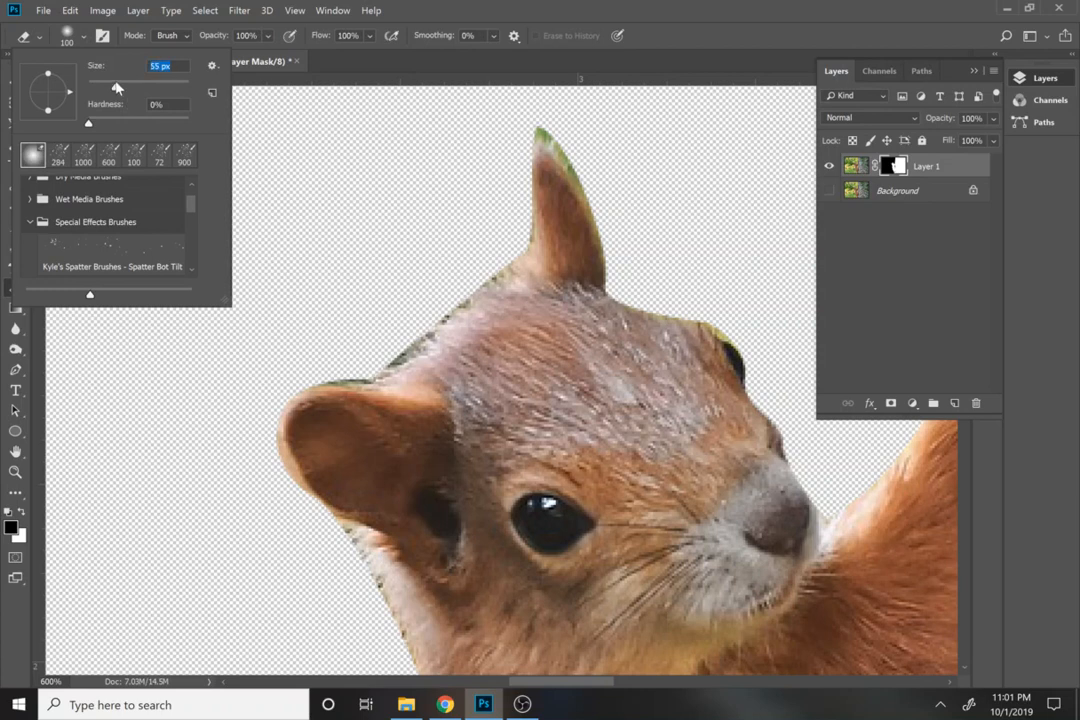
click(318, 338)
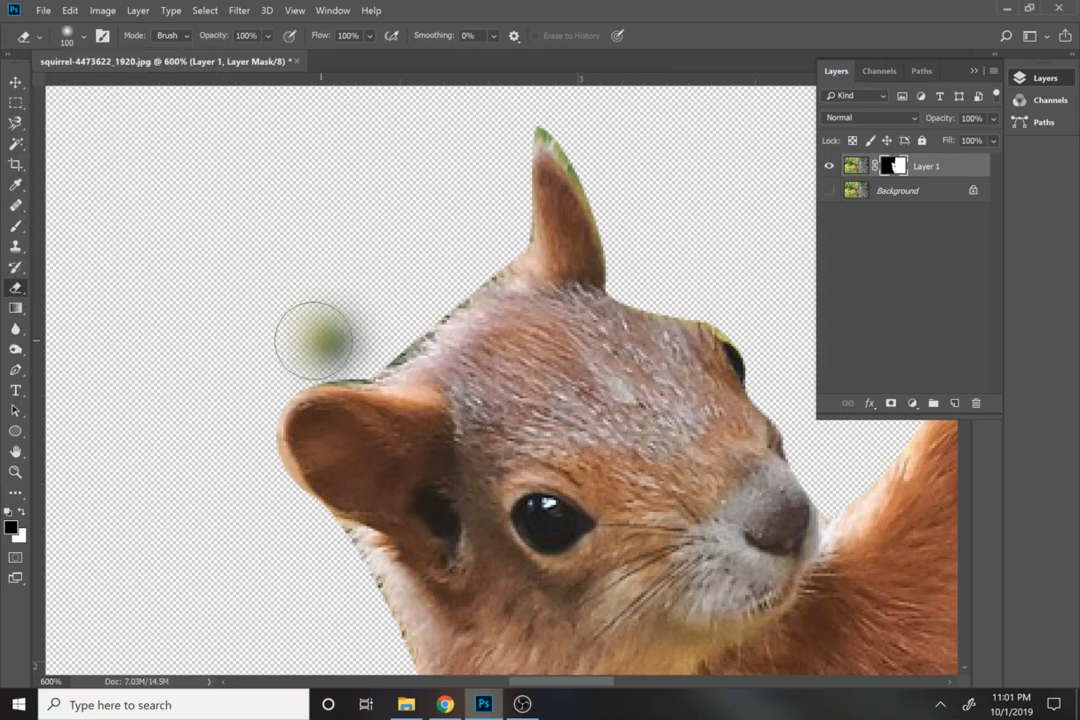
key(ctrl+z)
key(x)
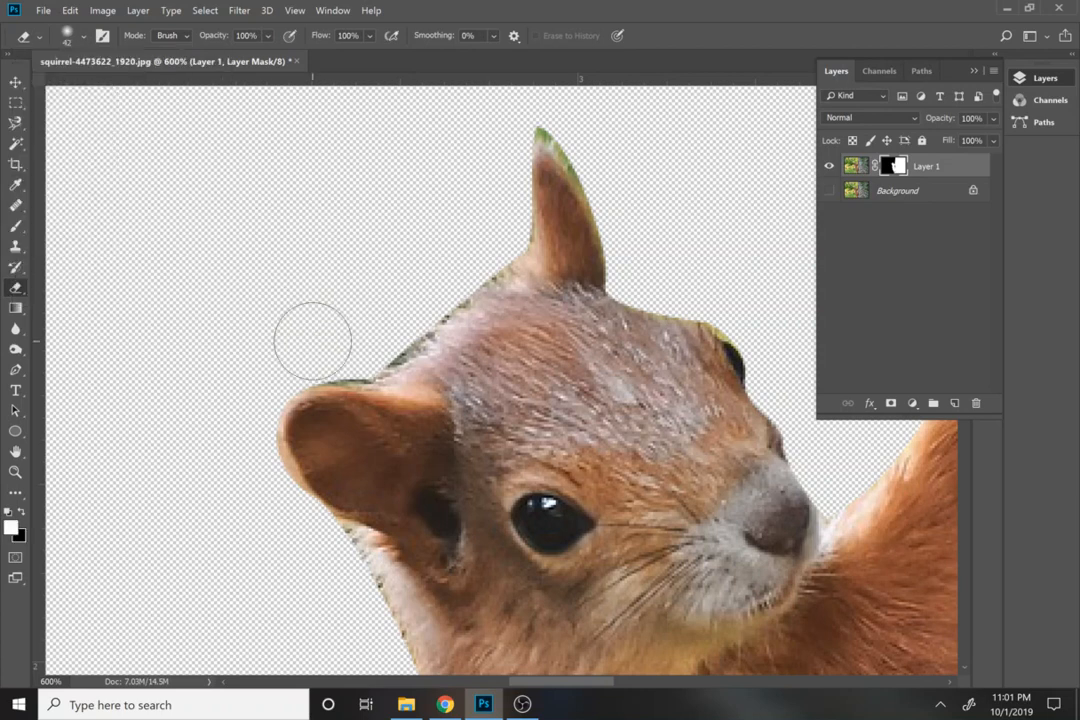
Reduce the Eraser to 10 px and erase the green fringe along the top of the head and the upright ear on the mask
key(bracketleft)
key(bracketleft)
key(bracketleft)
key(bracketleft)
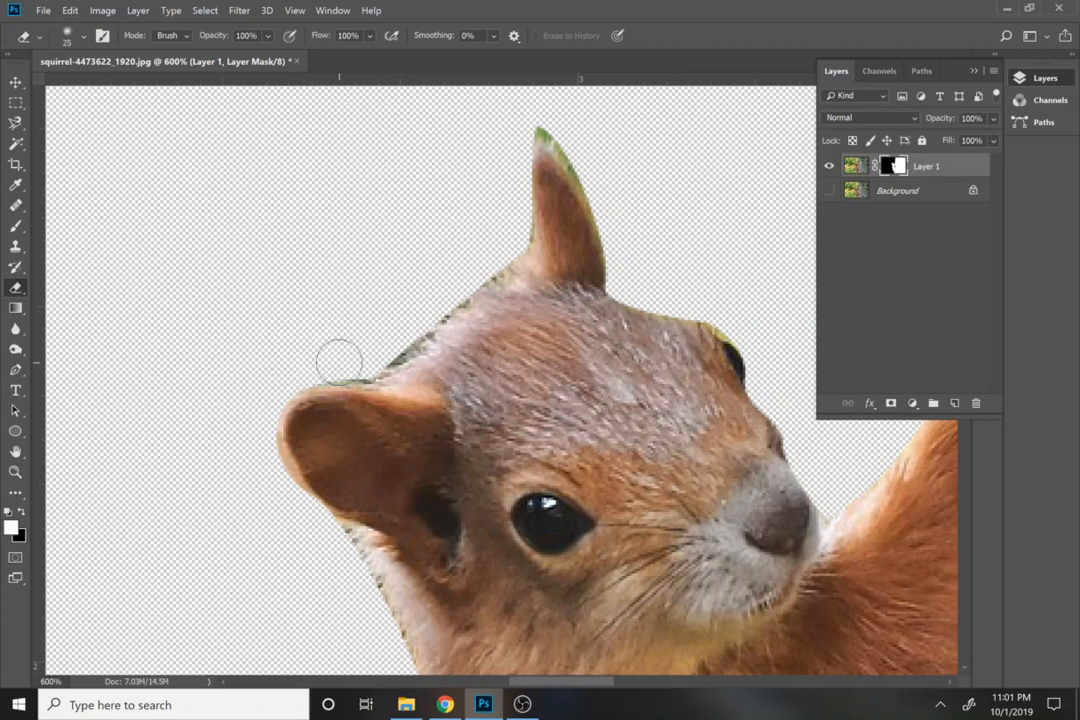
key(bracketleft)
key(bracketleft)
drag(373, 371, 495, 267)
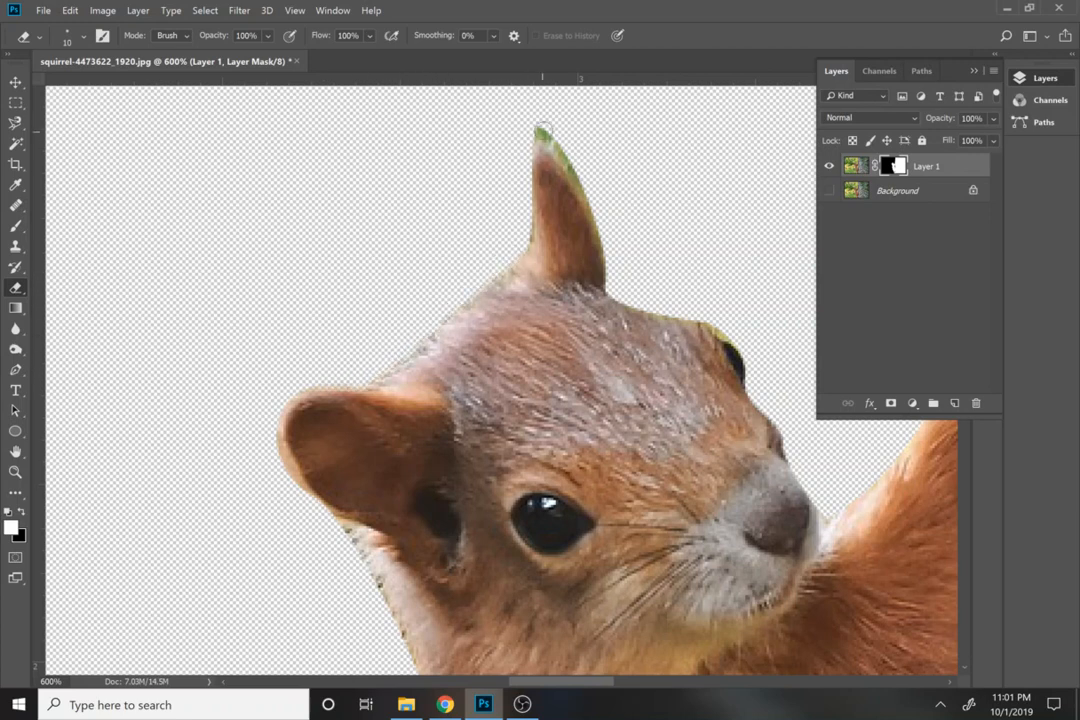
mouse_move(537, 132)
mouse_down()
mouse_move(578, 156)
mouse_move(598, 207)
mouse_move(588, 166)
mouse_move(564, 137)
mouse_move(538, 134)
mouse_move(515, 151)
mouse_move(541, 129)
mouse_move(574, 158)
mouse_move(619, 265)
mouse_up()
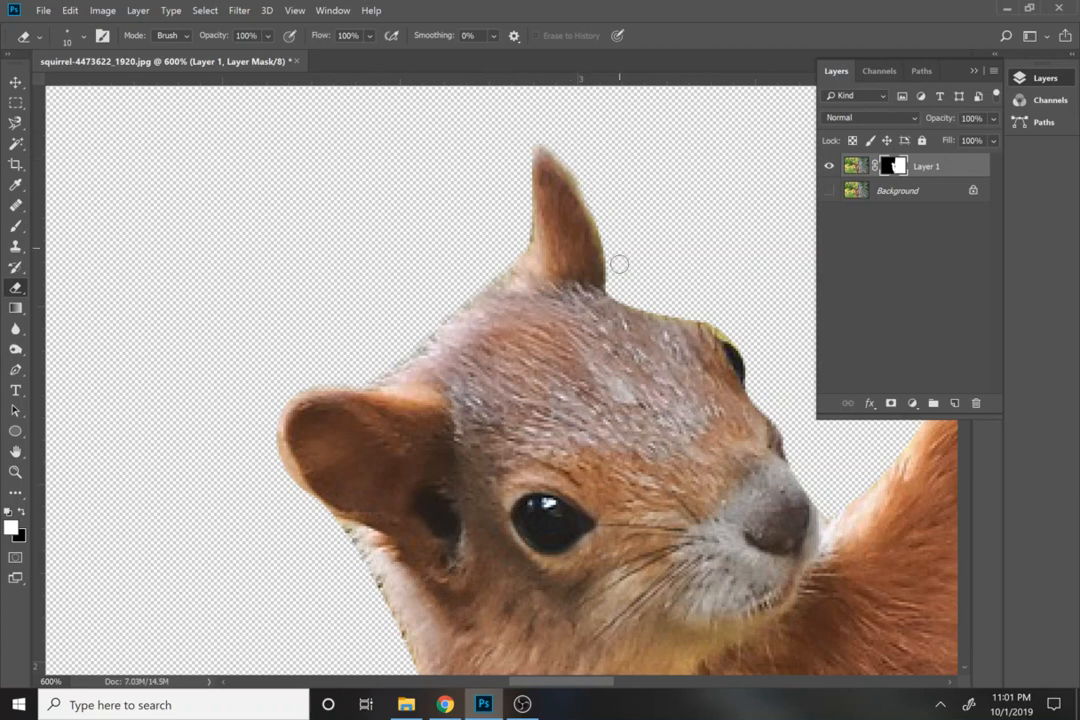
Erase the leftover background fringe on the mask behind the near ear, along the neck and down the squirrel's back
key(space)
drag(557, 385, 561, 185)
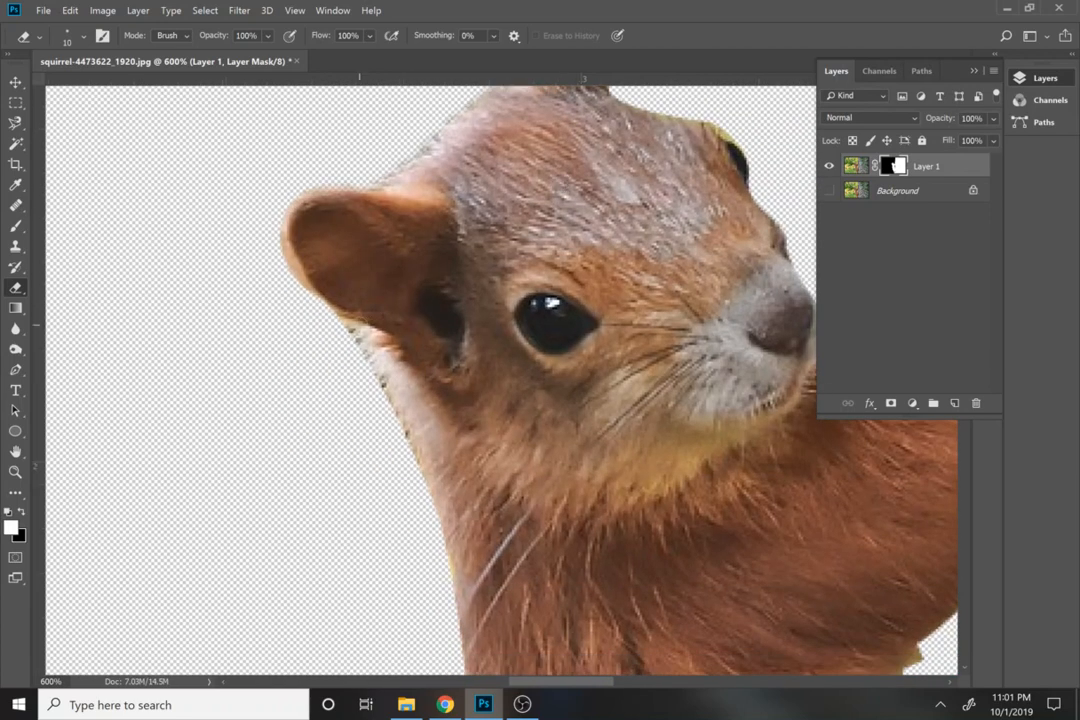
mouse_move(343, 329)
mouse_down()
mouse_move(369, 379)
mouse_move(392, 389)
mouse_move(409, 457)
mouse_up()
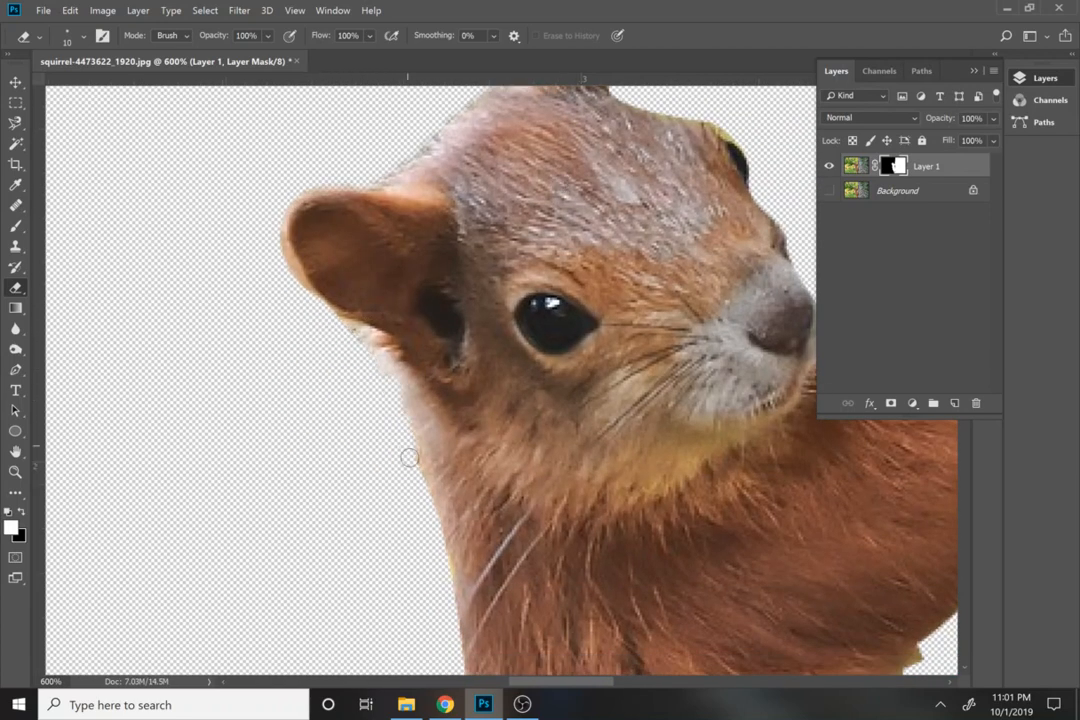
drag(451, 513, 429, 256)
mouse_move(640, 560)
mouse_down()
mouse_move(545, 400)
mouse_move(550, 256)
mouse_up()
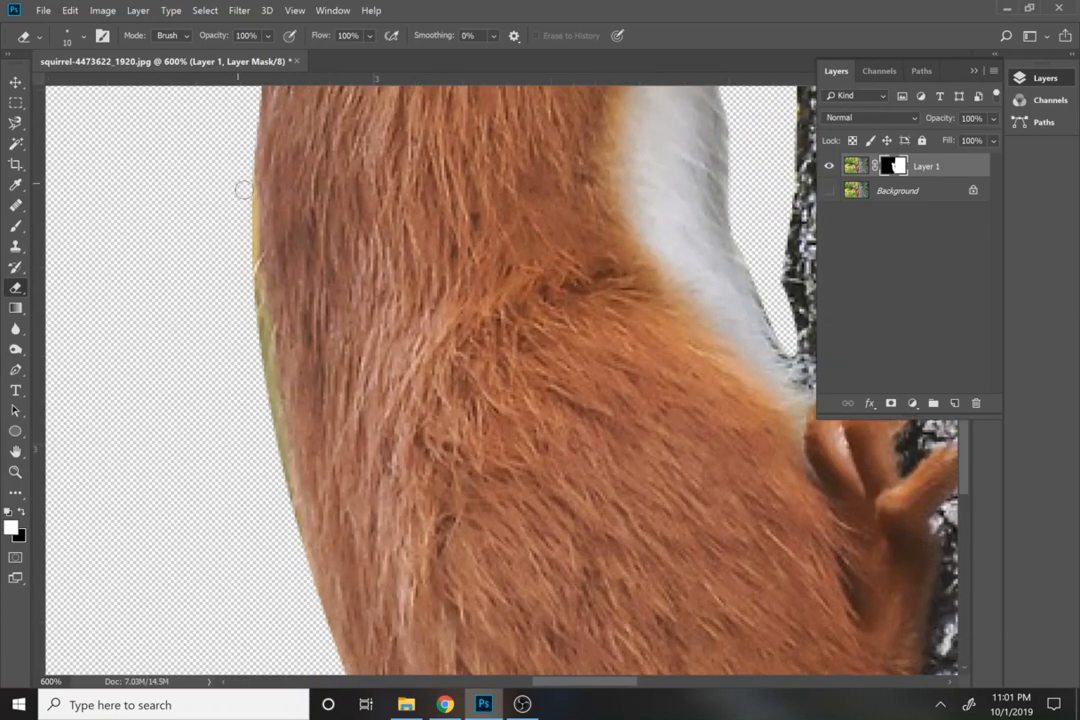
mouse_move(250, 188)
mouse_down()
mouse_move(262, 380)
mouse_move(284, 506)
mouse_move(305, 537)
mouse_move(267, 399)
mouse_up()
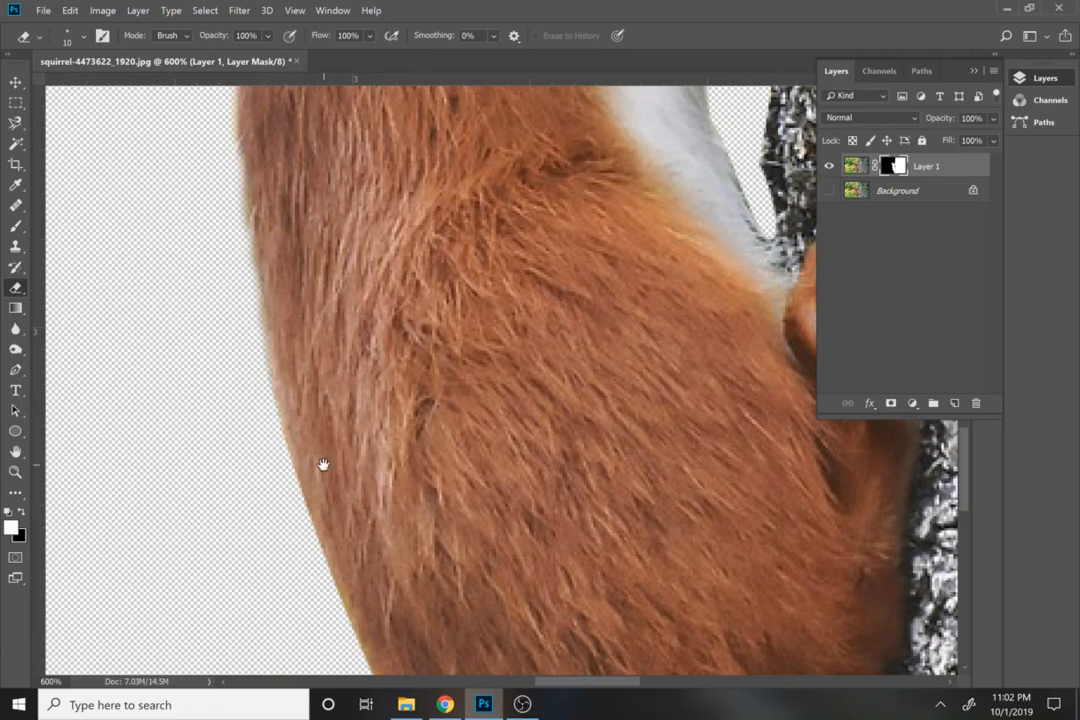
Clean the mask edges of the small gap between the tail and the trunk with a 6 px Eraser
mouse_move(323, 465)
mouse_down()
mouse_move(282, 212)
mouse_move(353, 233)
mouse_move(424, 388)
mouse_move(376, 313)
mouse_move(357, 376)
mouse_move(285, 394)
mouse_up()
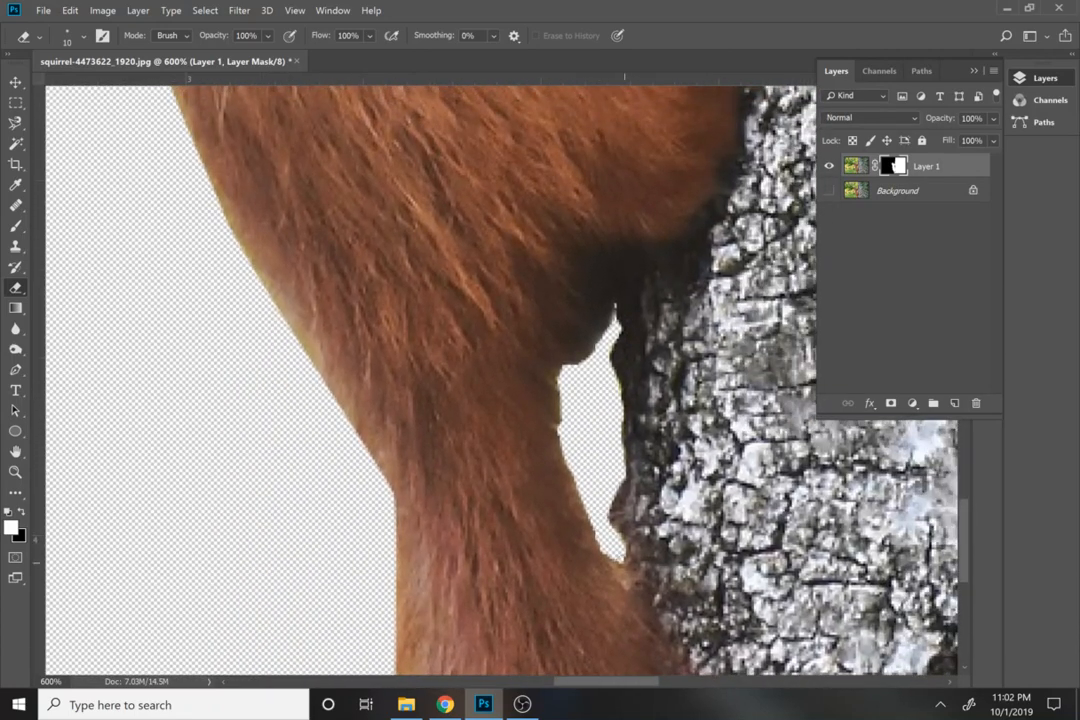
mouse_move(628, 564)
mouse_down()
mouse_move(601, 546)
mouse_move(604, 526)
mouse_up()
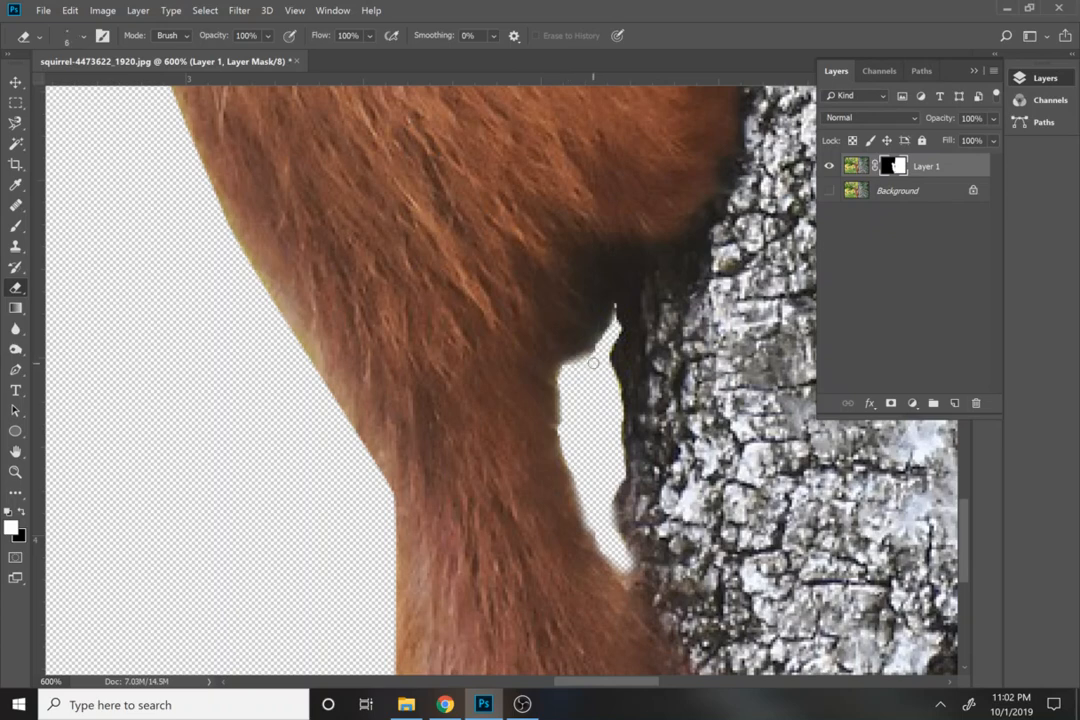
drag(593, 363, 594, 350)
key(x)
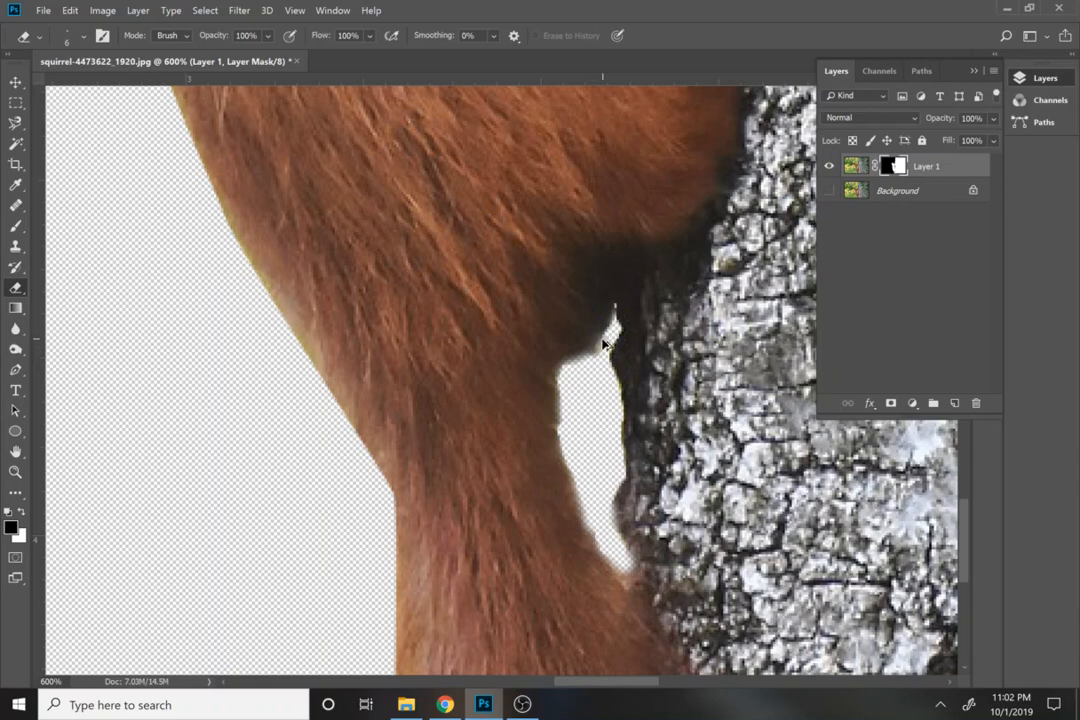
key(x)
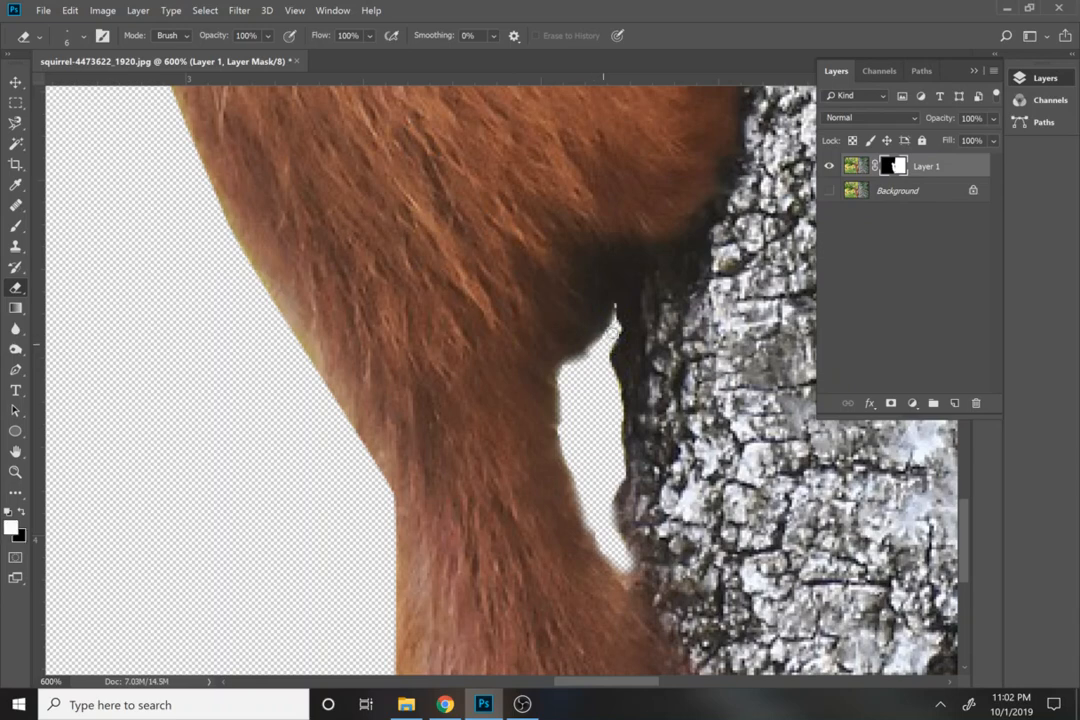
Erase the remaining fringe around the gap between the arm, belly and trunk, and show the Background layer again
mouse_move(619, 323)
mouse_down()
mouse_move(613, 387)
mouse_move(518, 659)
mouse_up()
drag(550, 160, 507, 630)
drag(529, 278, 515, 522)
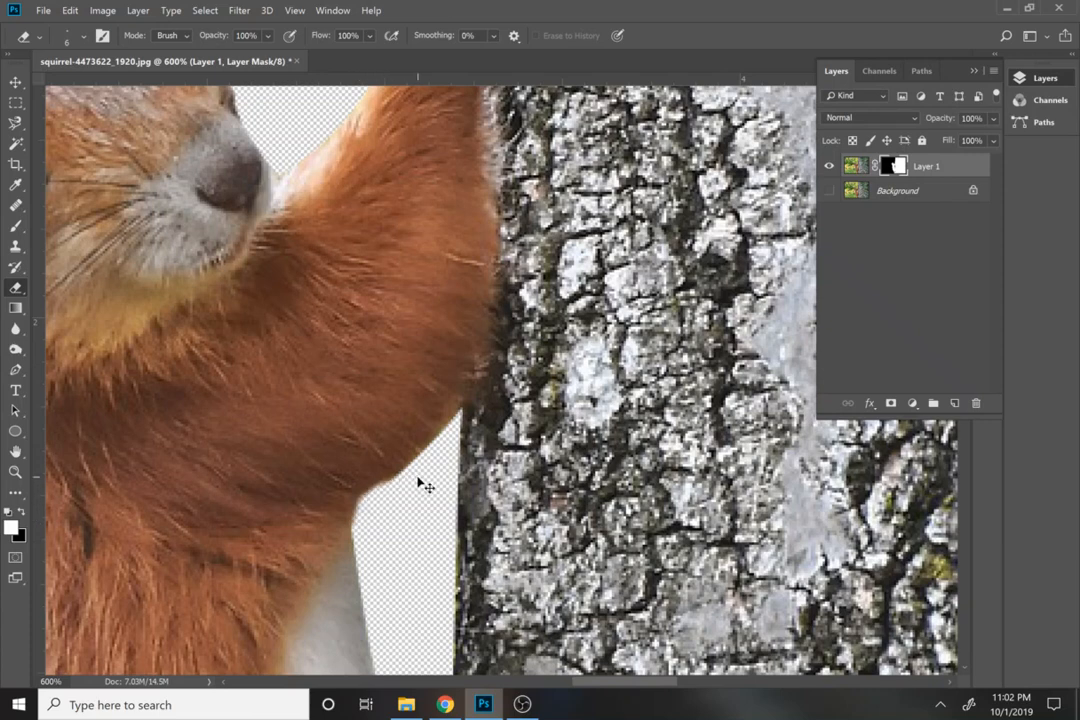
key(ctrl+0)
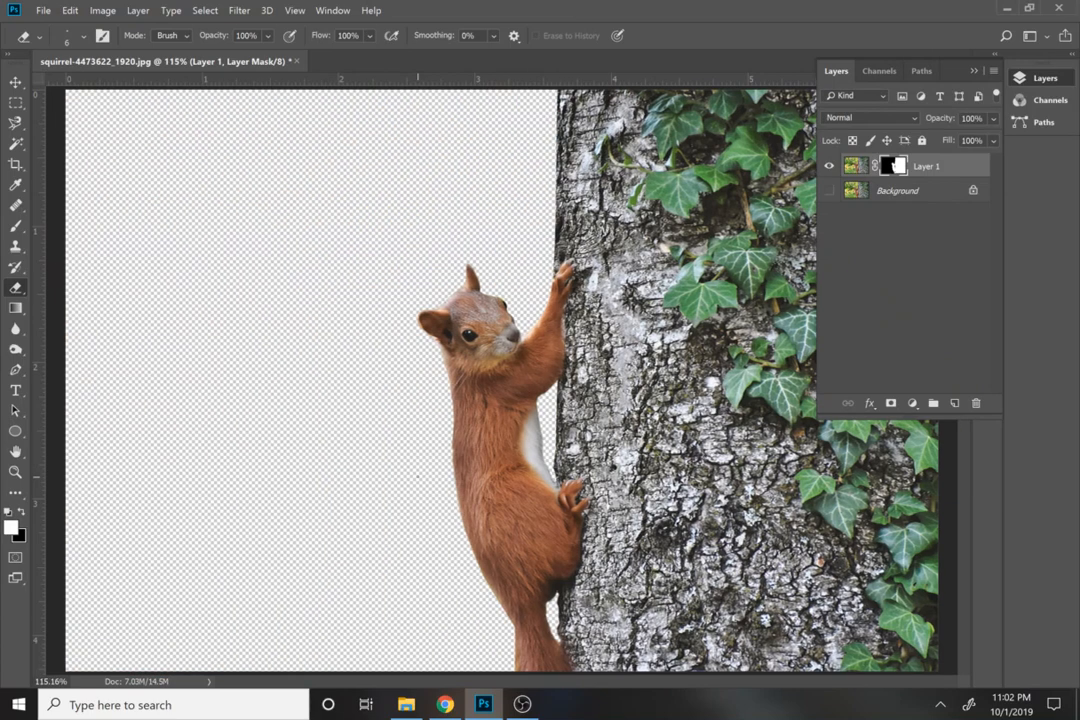
click(829, 191)
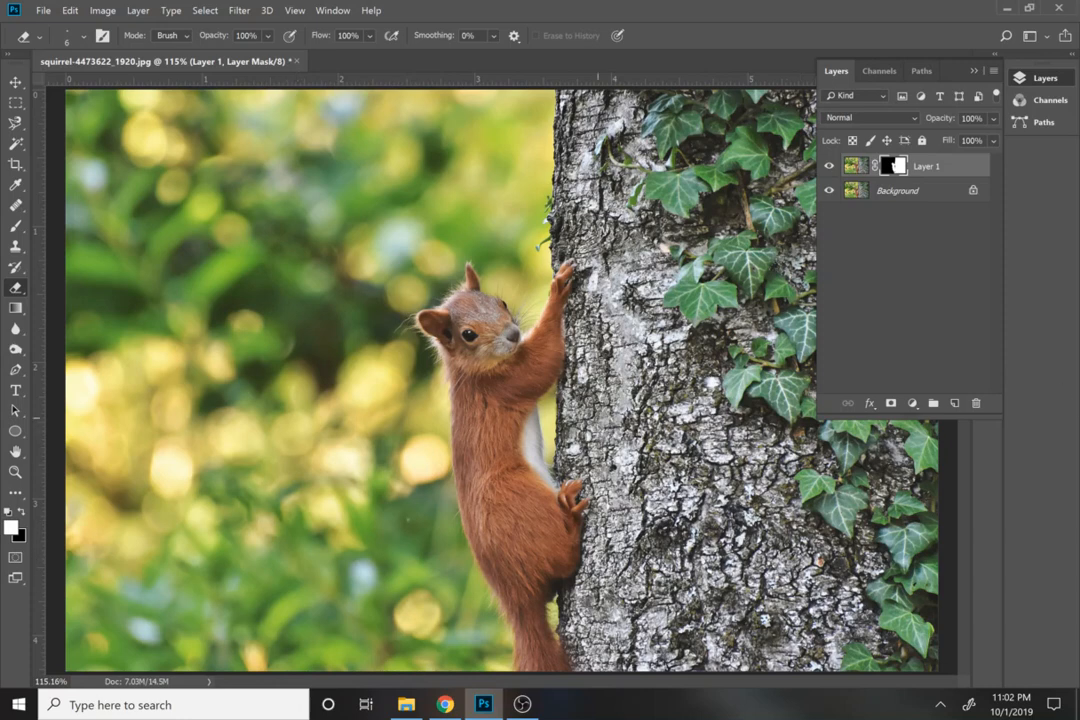
Add the white text "WILDLIFE" in Bison Bold, 18 pt, over the blurred background on a new text layer above Layer 1
key(t)
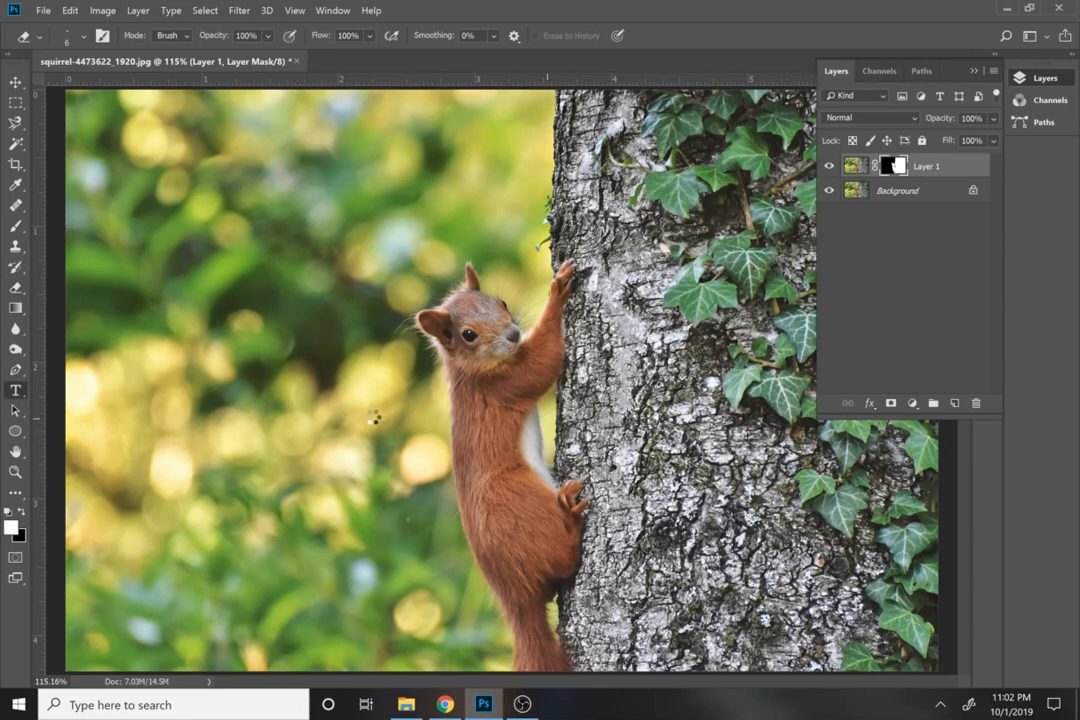
click(916, 199)
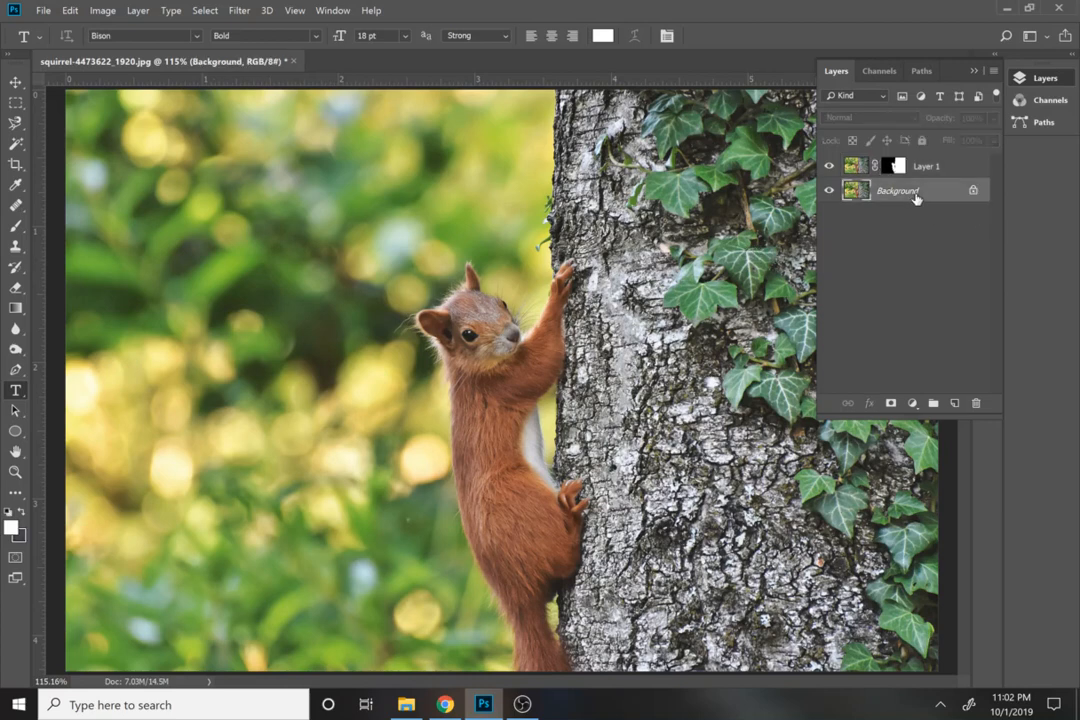
click(857, 165)
click(258, 375)
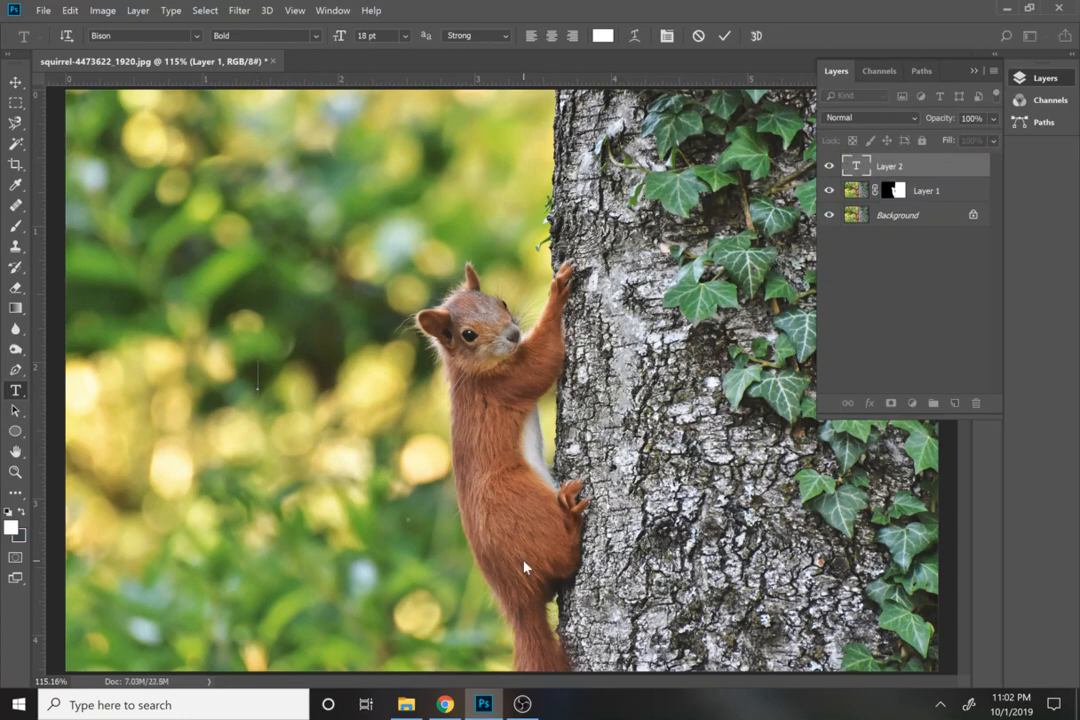
text(WILDLIFE)
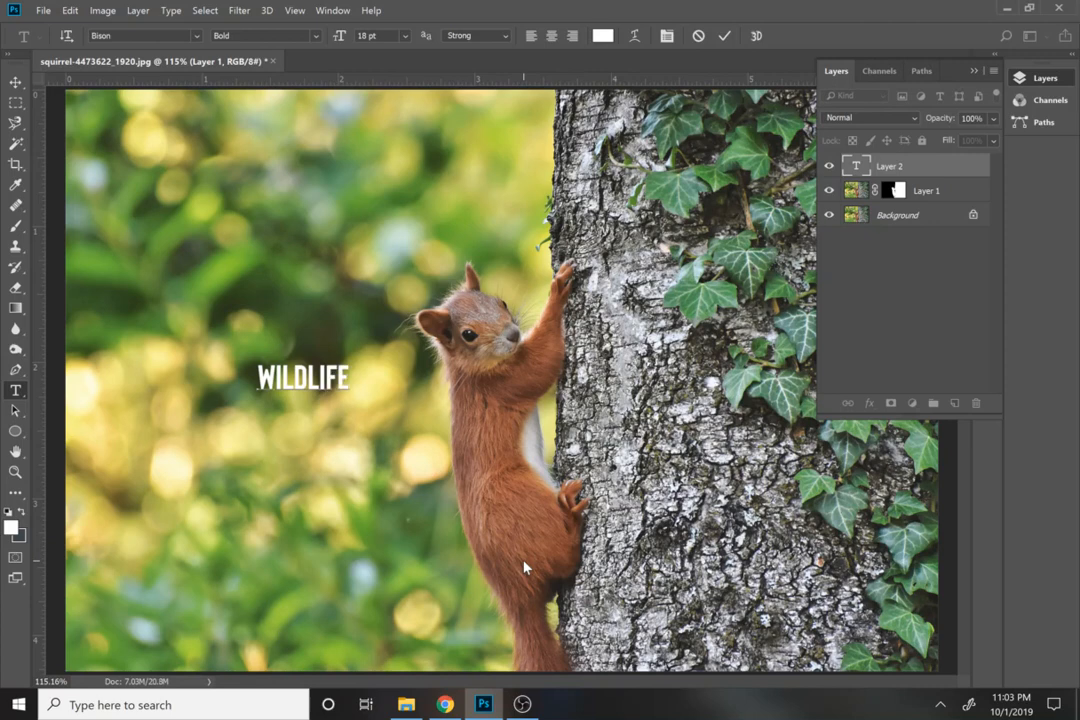
Enlarge the WILDLIFE text to about 693% and place it across the squirrel's body and the tree trunk
click(15, 82)
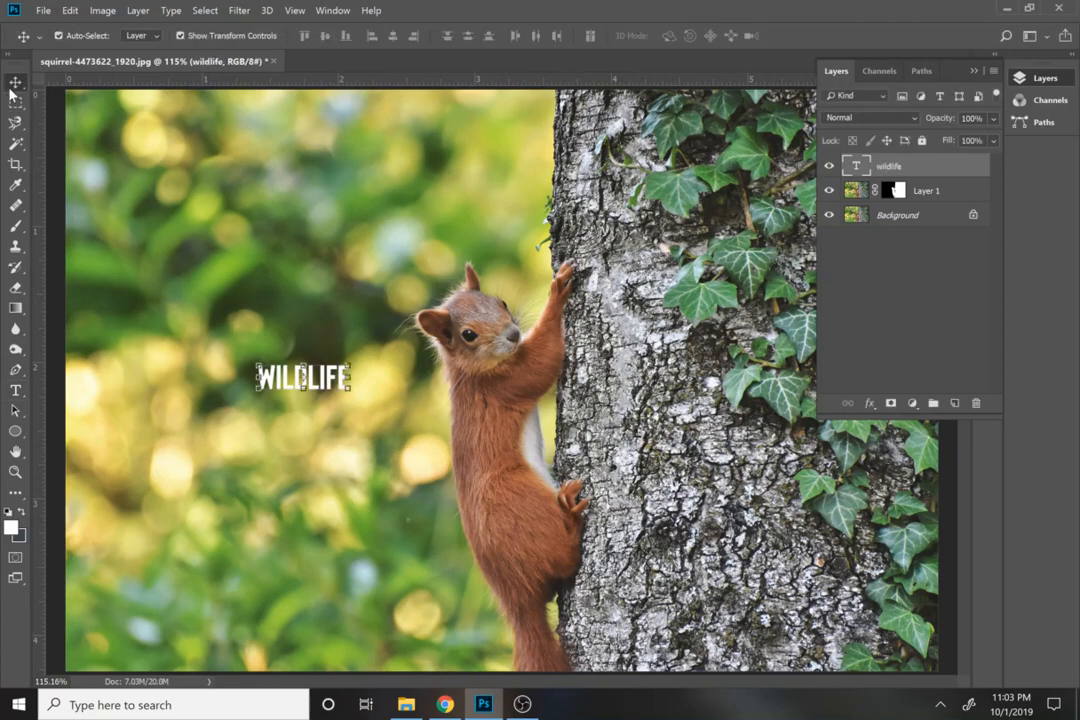
key(ctrl+0)
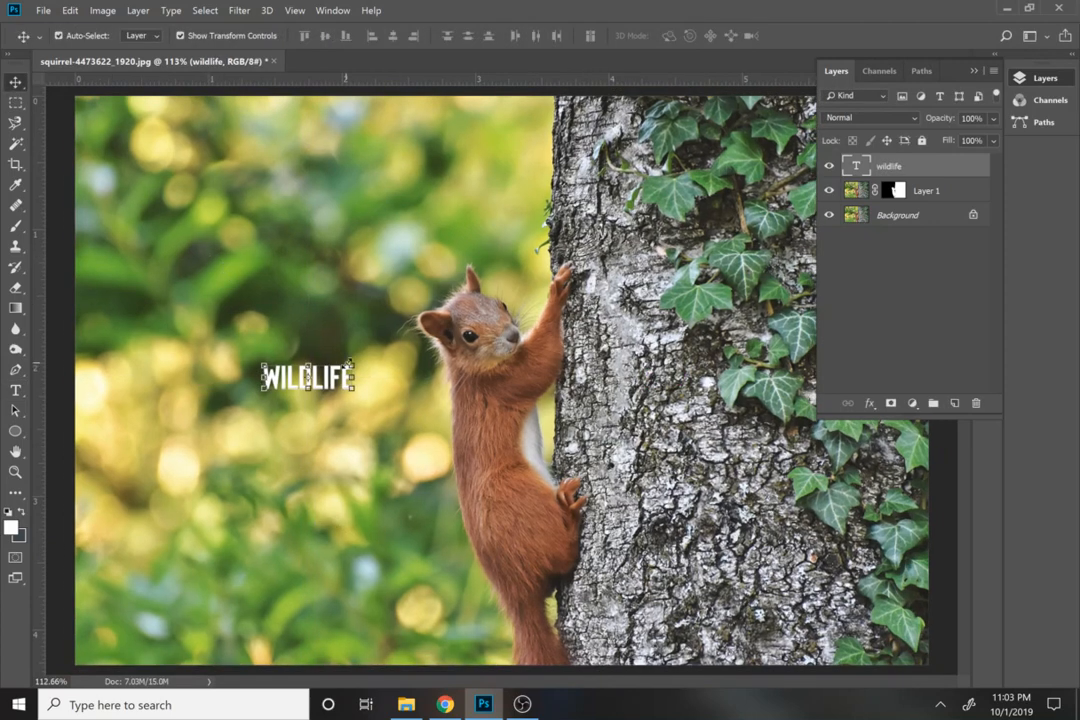
mouse_move(352, 374)
mouse_down()
mouse_move(500, 275)
mouse_move(627, 210)
mouse_move(357, 398)
mouse_up()
drag(357, 354, 616, 286)
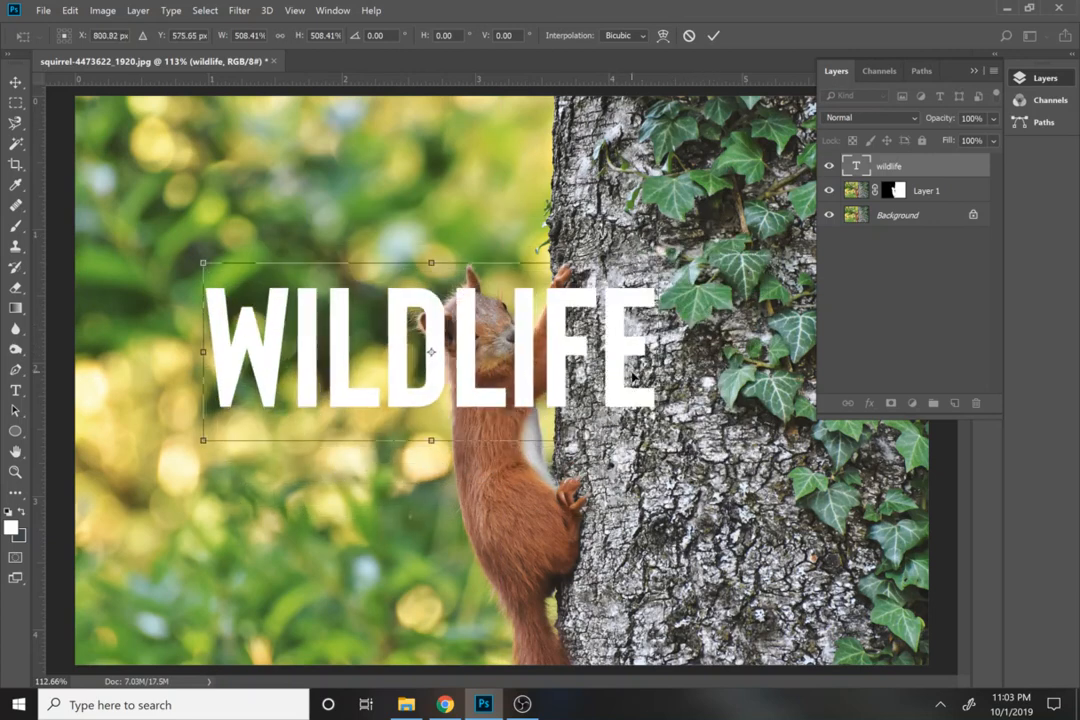
drag(659, 440, 721, 465)
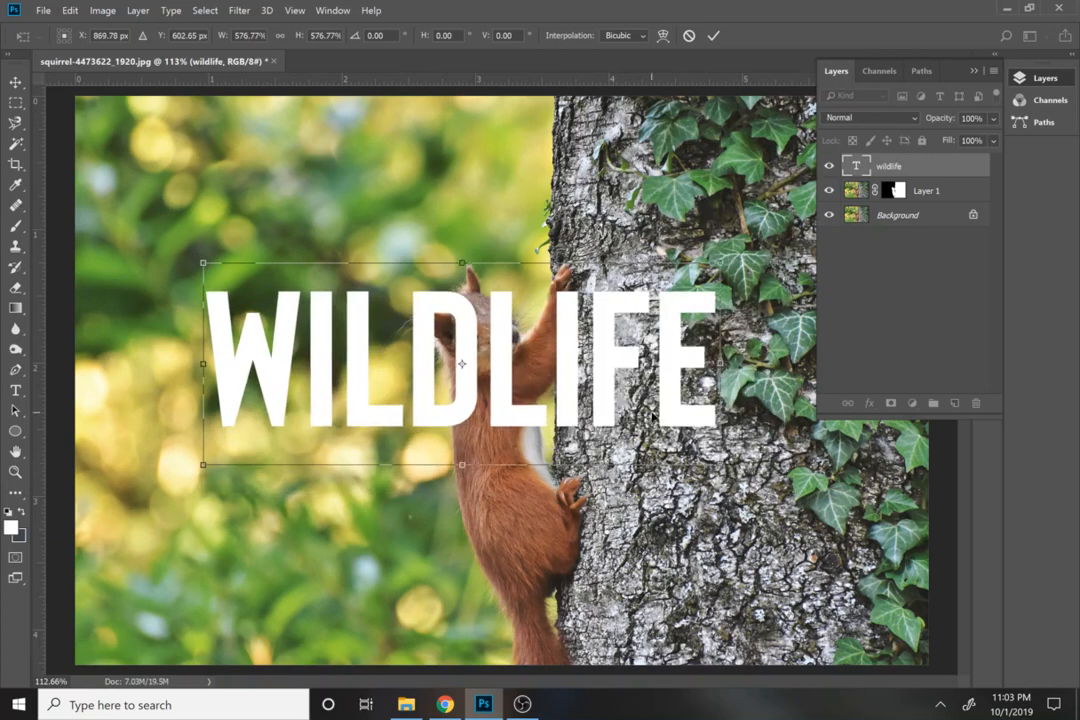
drag(605, 428, 613, 488)
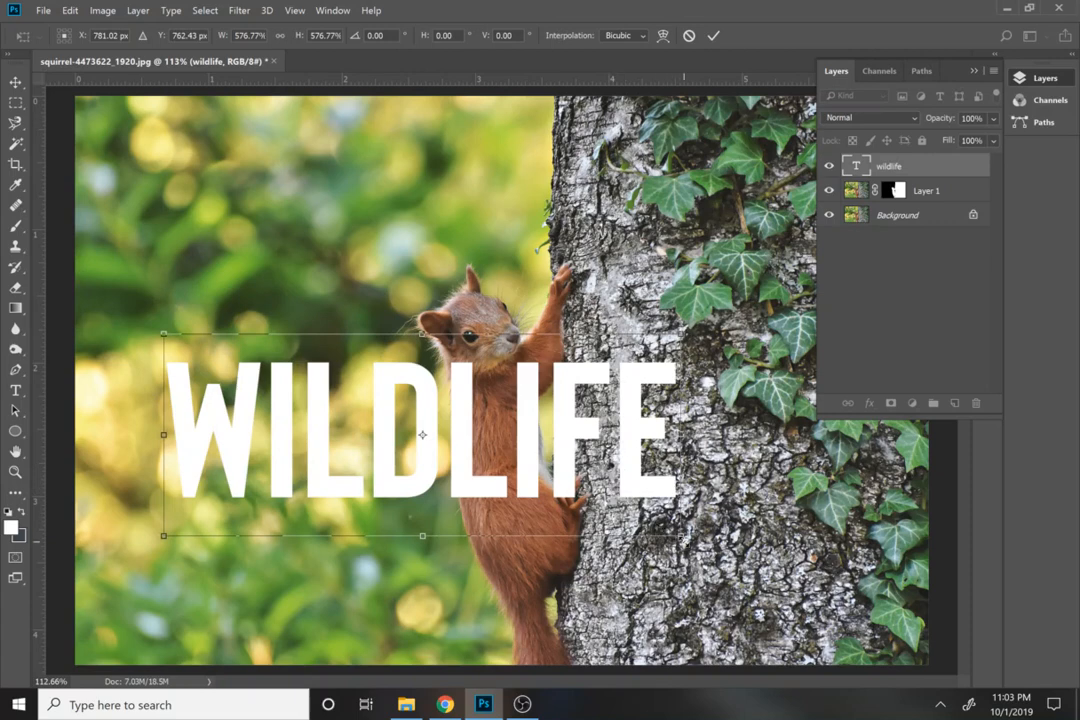
drag(684, 537, 785, 576)
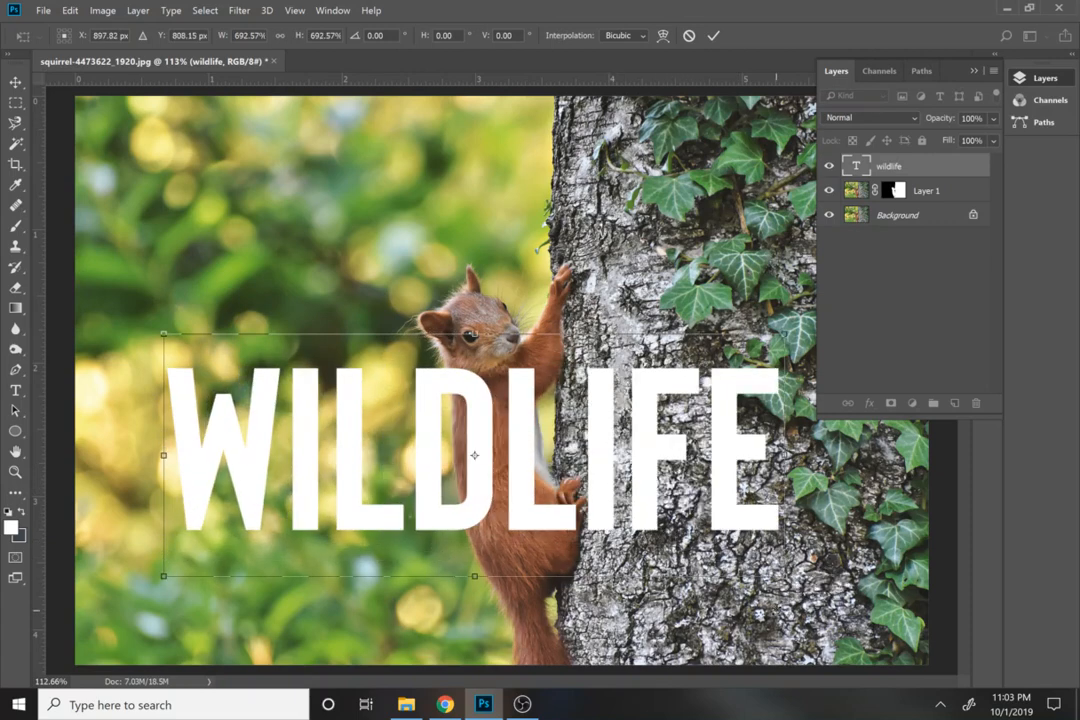
key(Return)
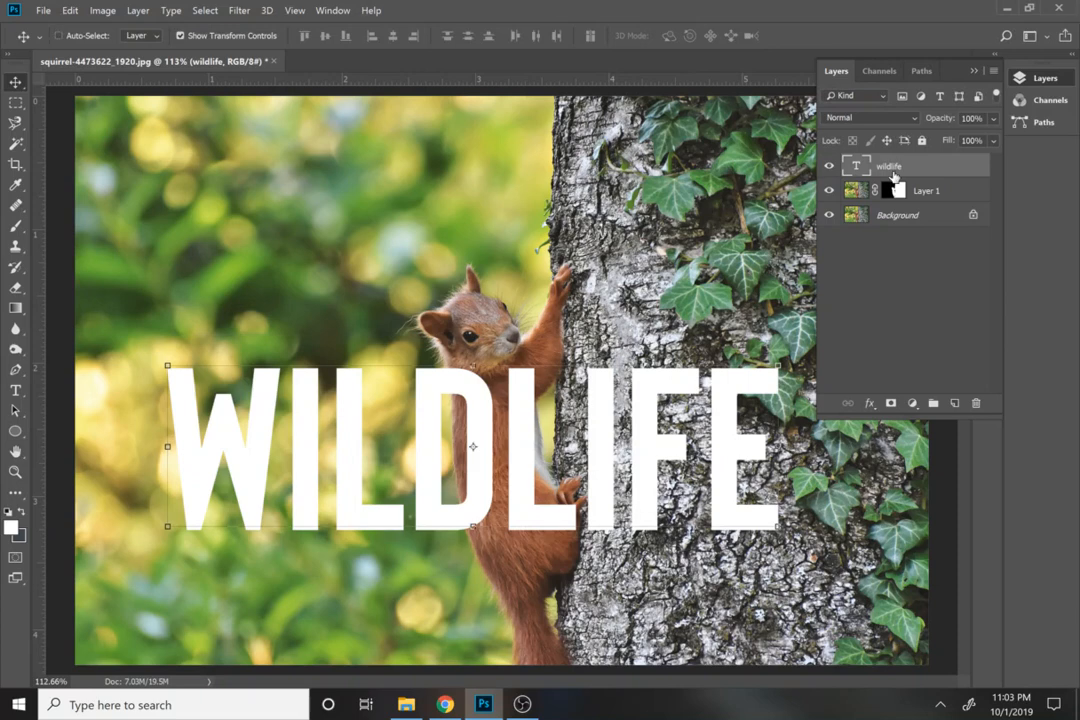
Duplicate the wildlife text layer, shift the copy up and slightly left, and scale it to about 117%
key(ctrl+j)
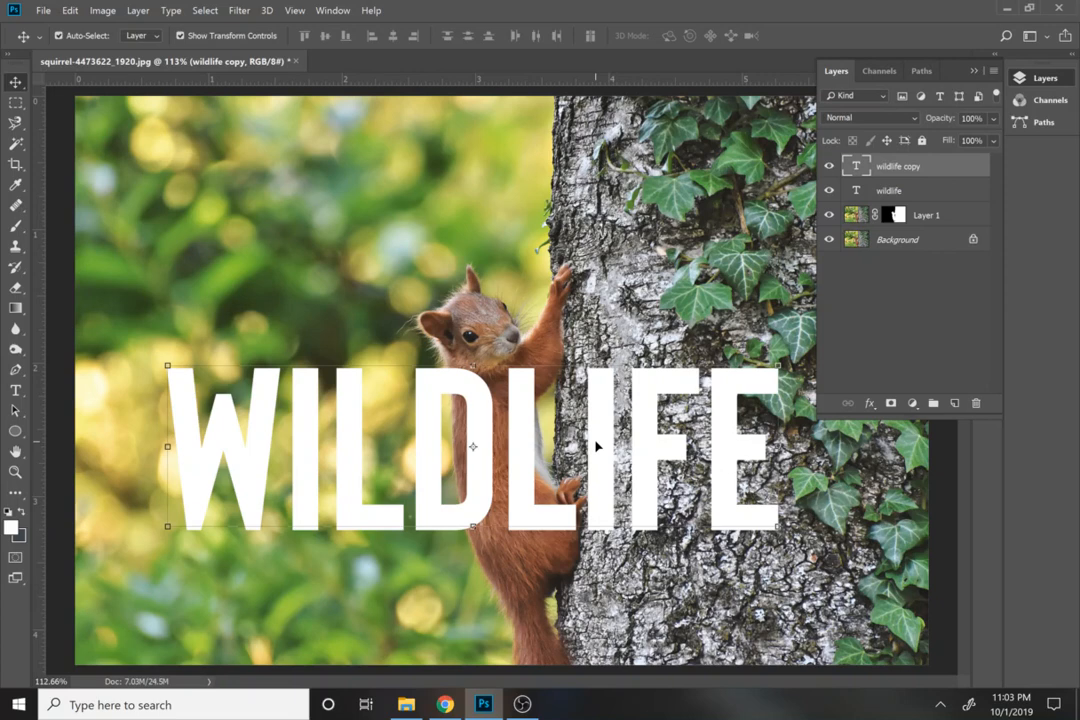
drag(525, 487, 520, 421)
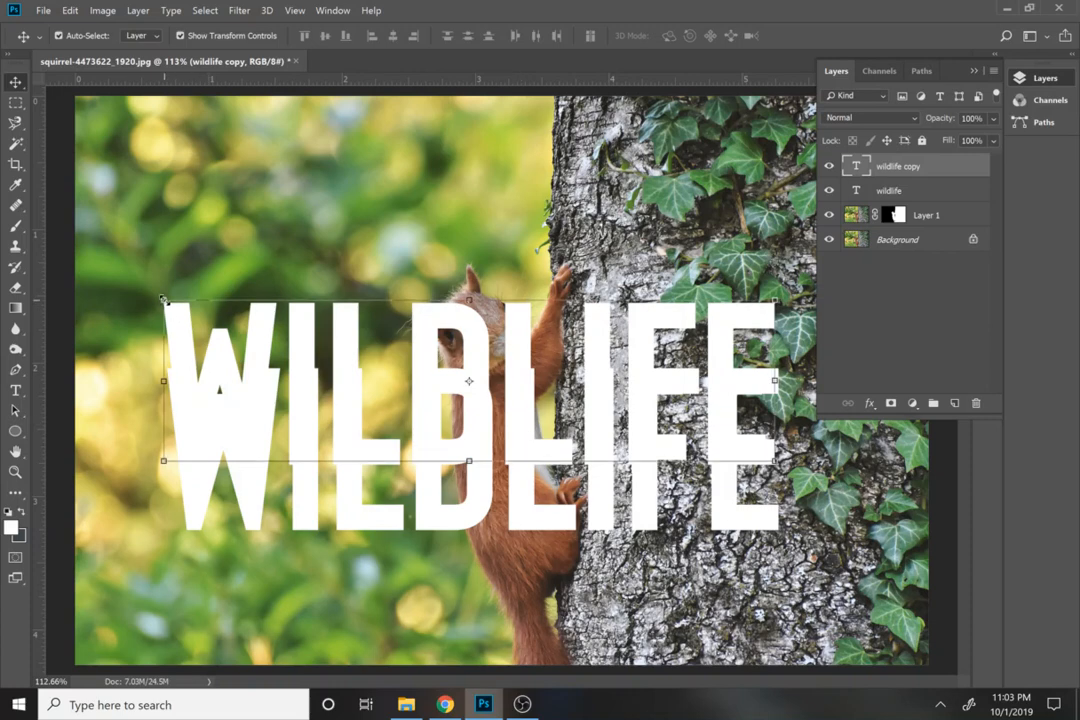
drag(163, 299, 121, 229)
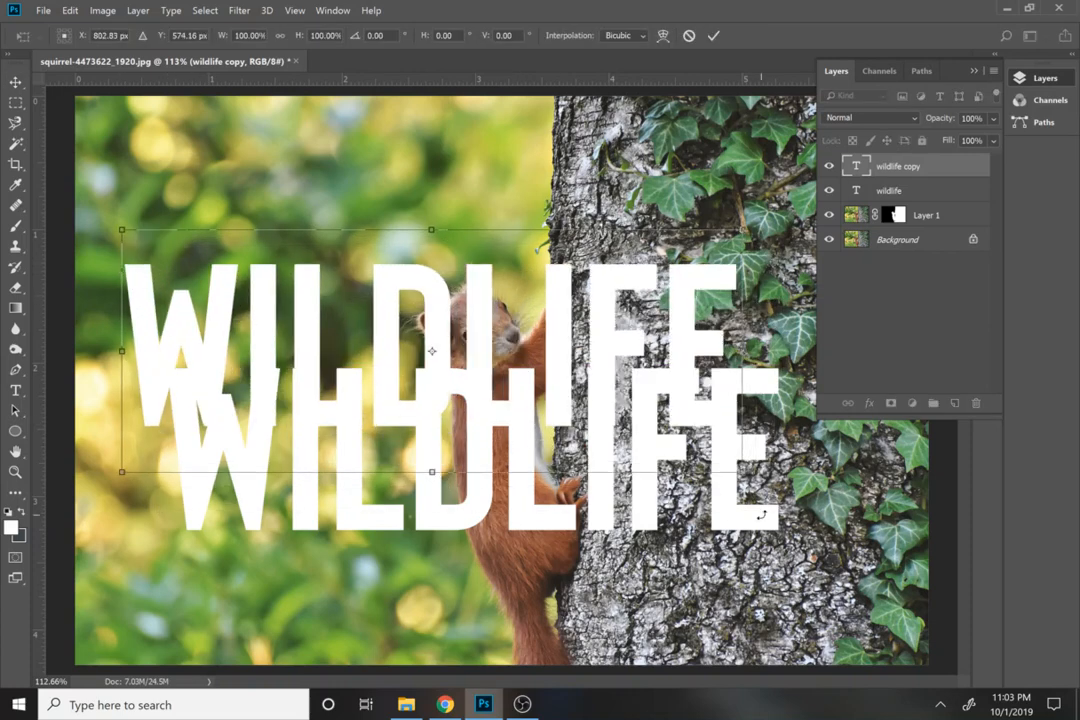
drag(431, 433, 470, 472)
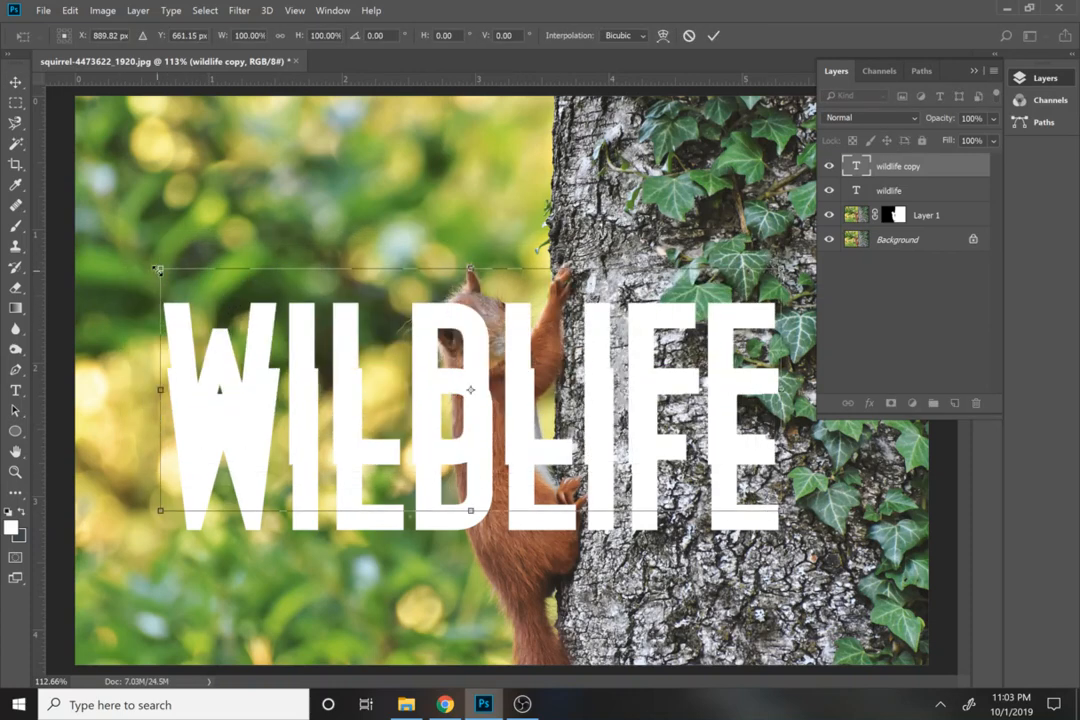
drag(158, 269, 118, 215)
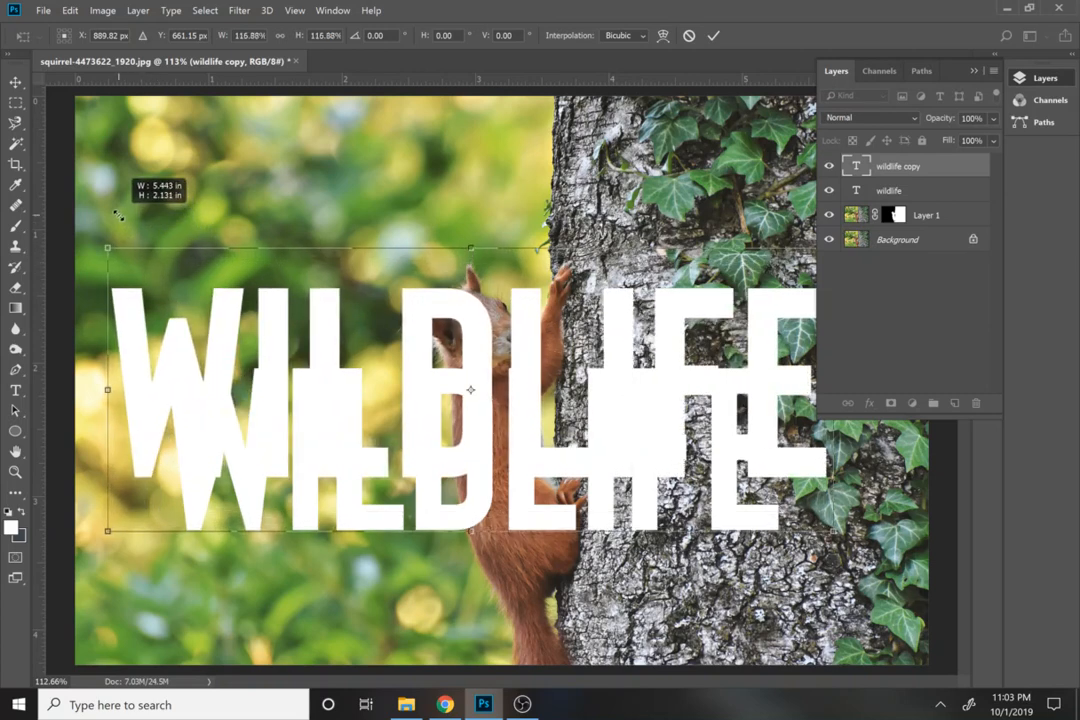
click(239, 10)
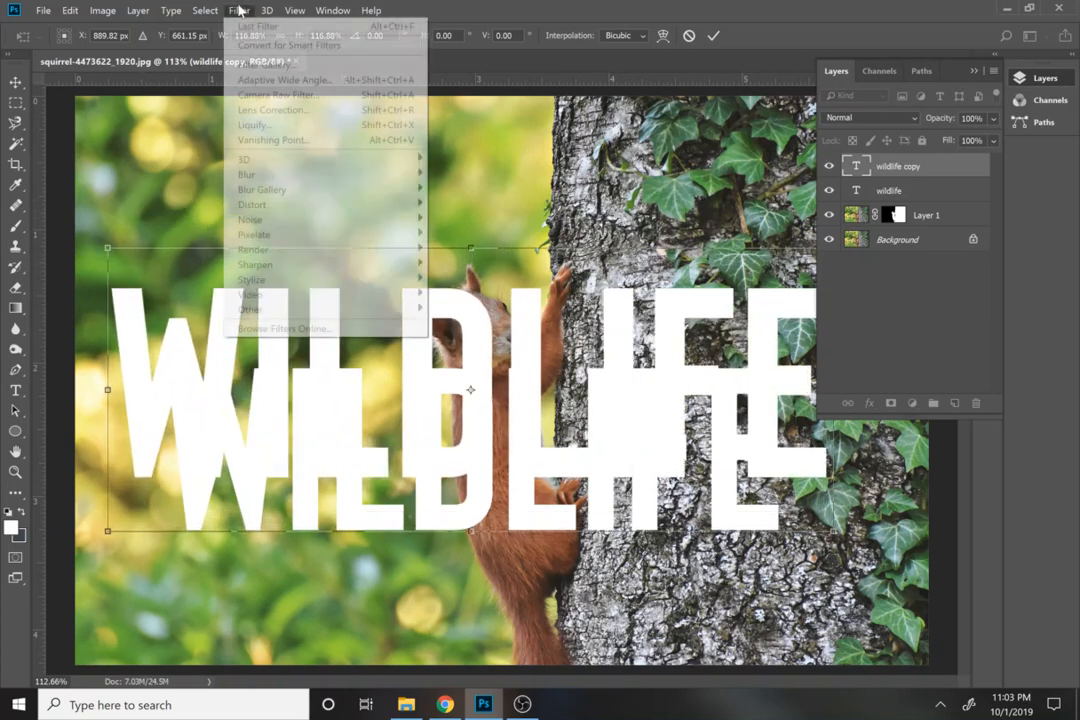
key(Escape)
key(Return)
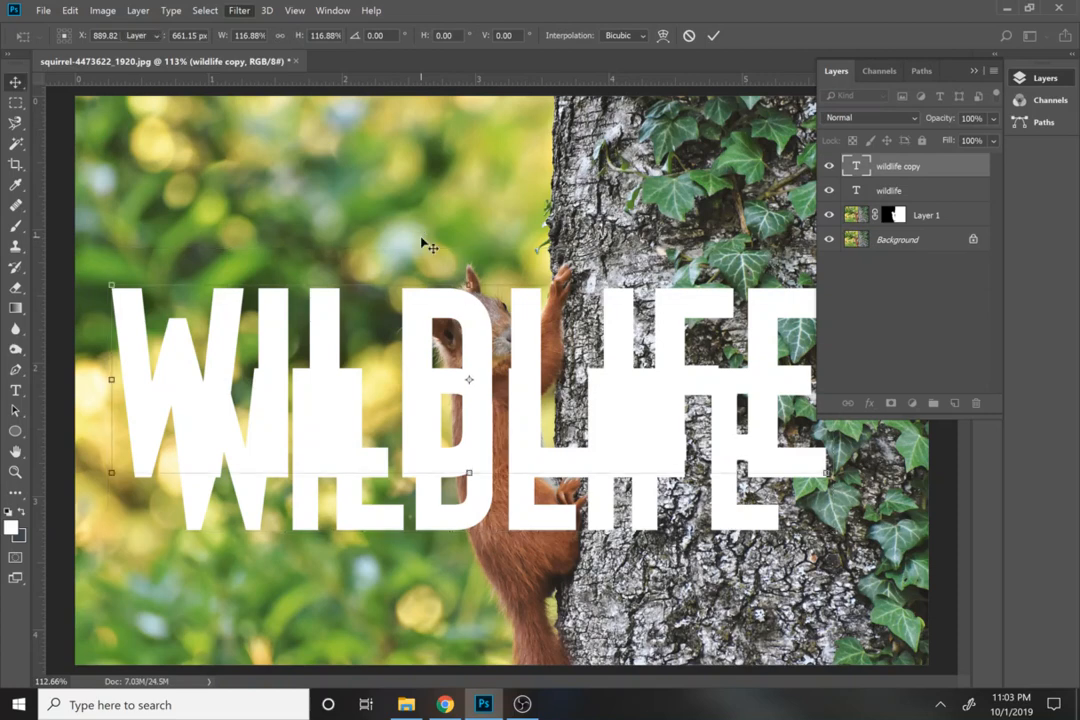
Convert the duplicated text to a smart object and apply a Gaussian Blur with a radius of 9.0 pixels
click(239, 10)
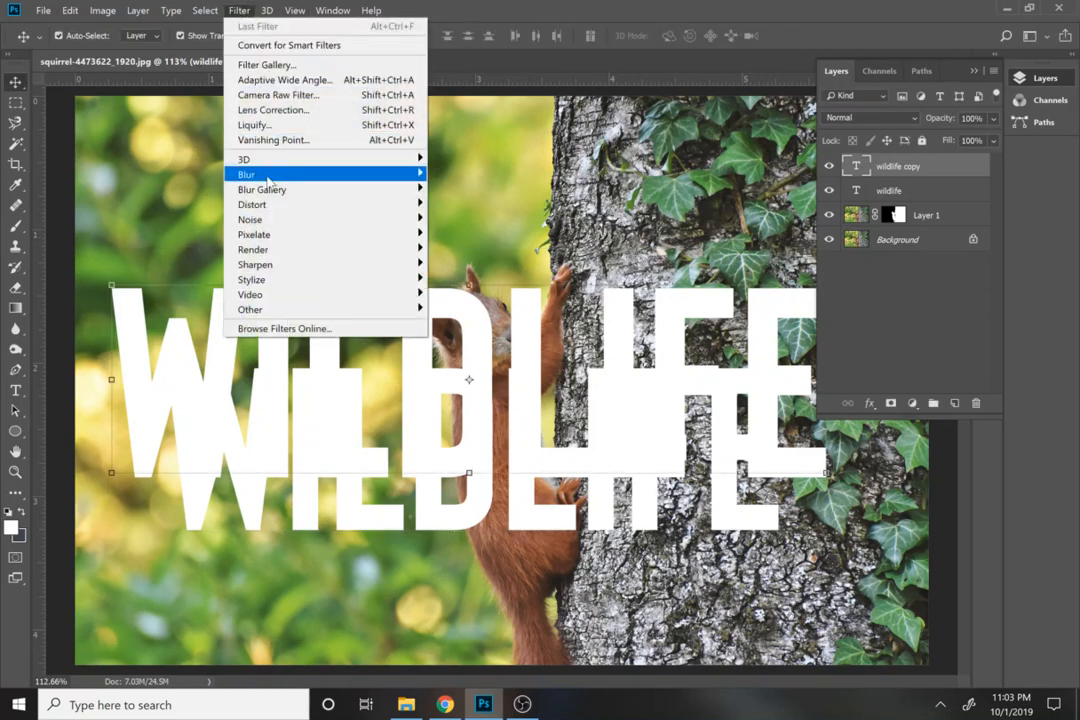
mouse_move(240, 174)
click(180, 220)
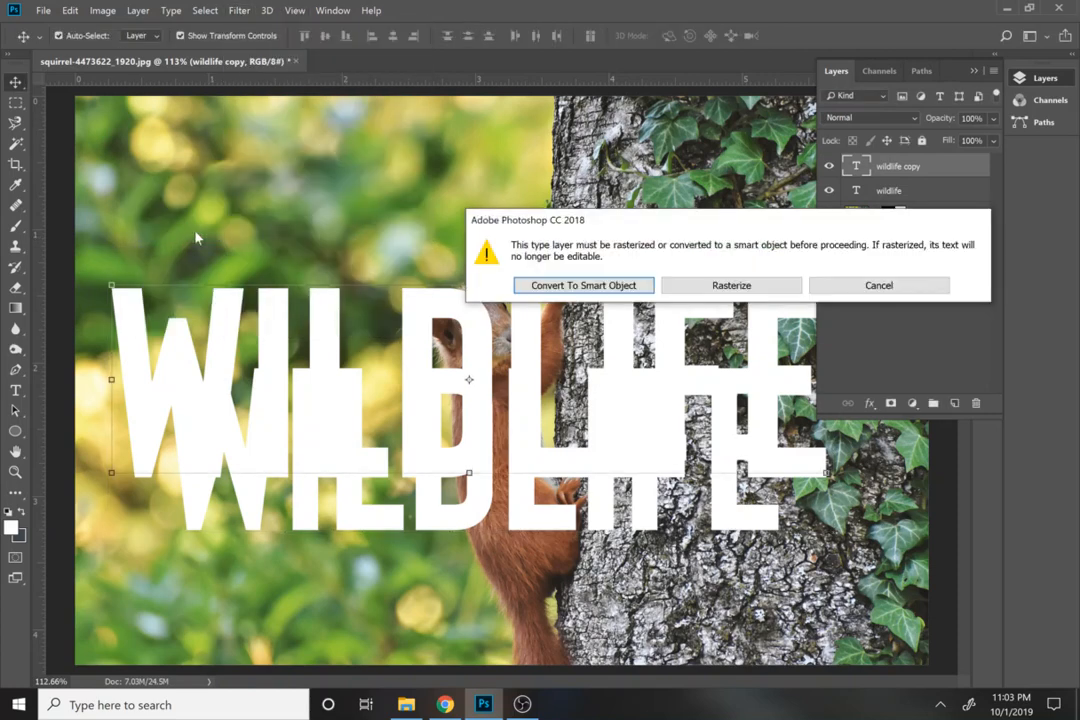
click(606, 290)
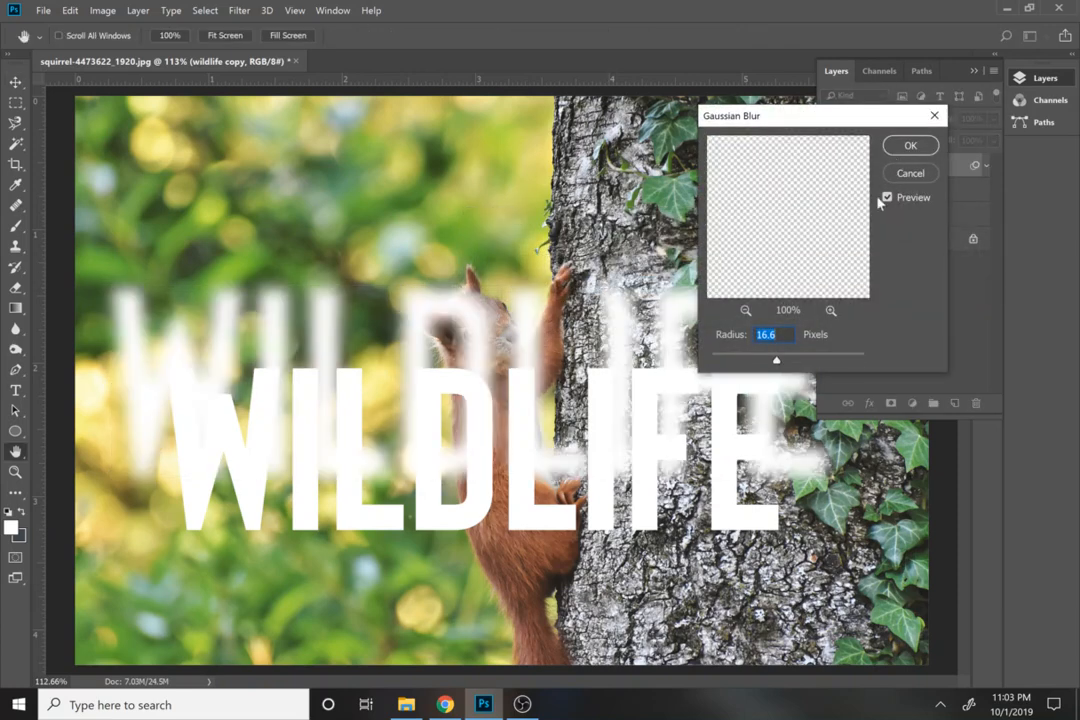
drag(772, 358, 768, 358)
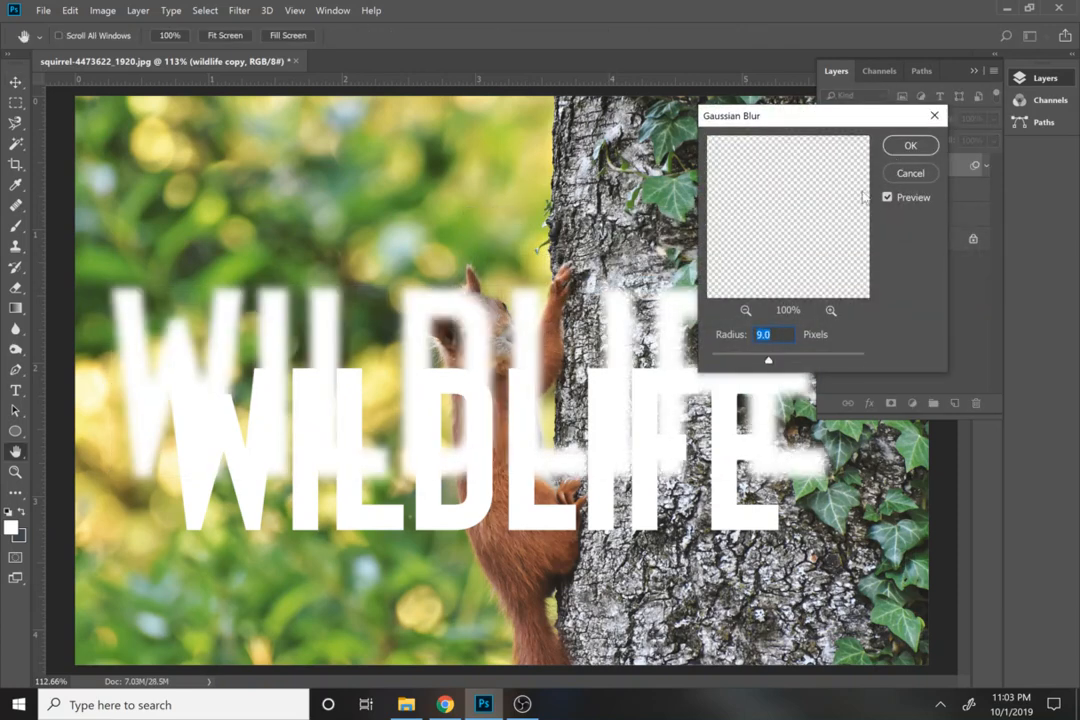
click(910, 150)
Place the blurred wildlife copy between Layer 1 and the Background, and lower its opacity to 68%
drag(900, 168, 915, 268)
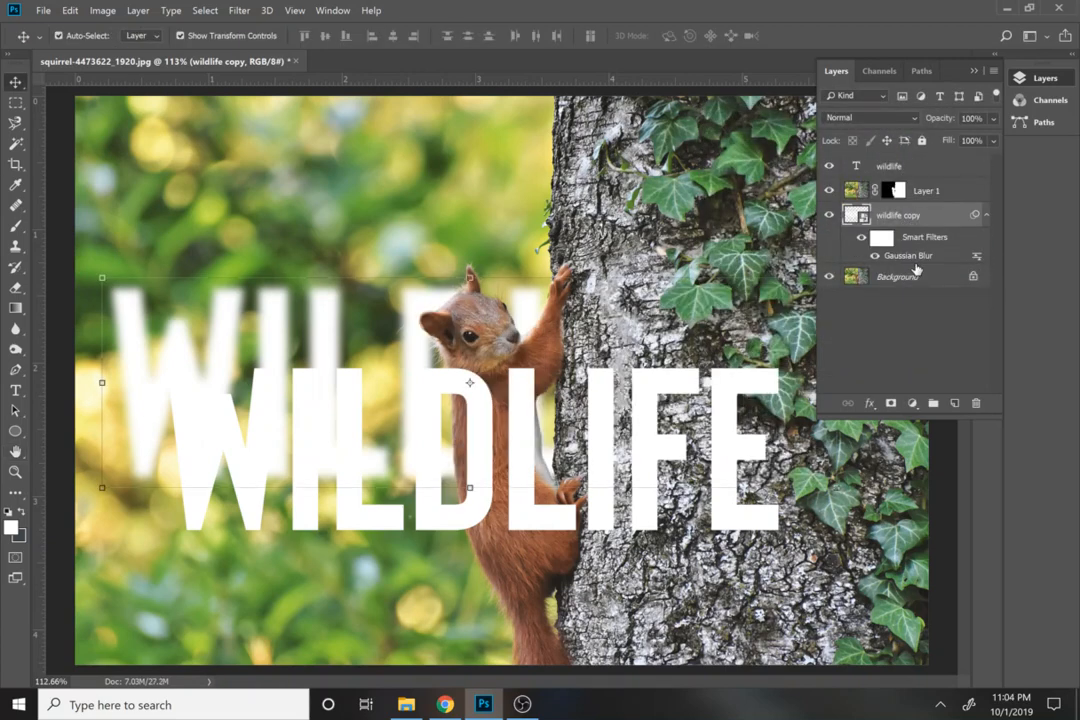
click(993, 119)
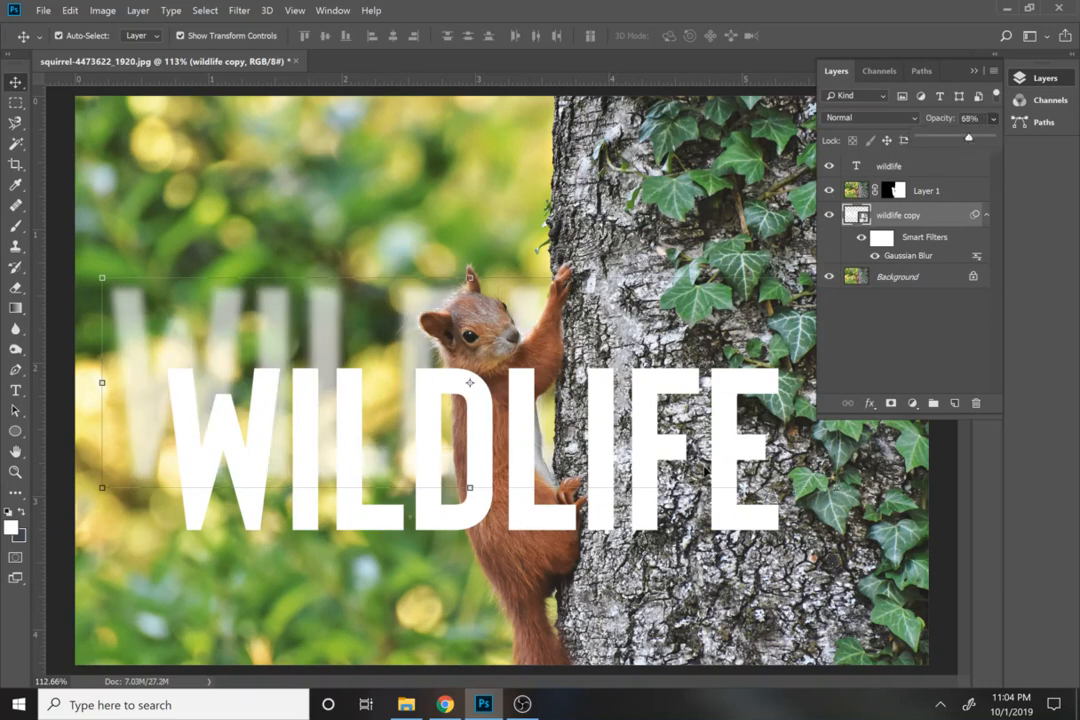
Select both the sharp and the blurred WILDLIFE layers, scale them down together and roughly center them over the squirrel
click(483, 451)
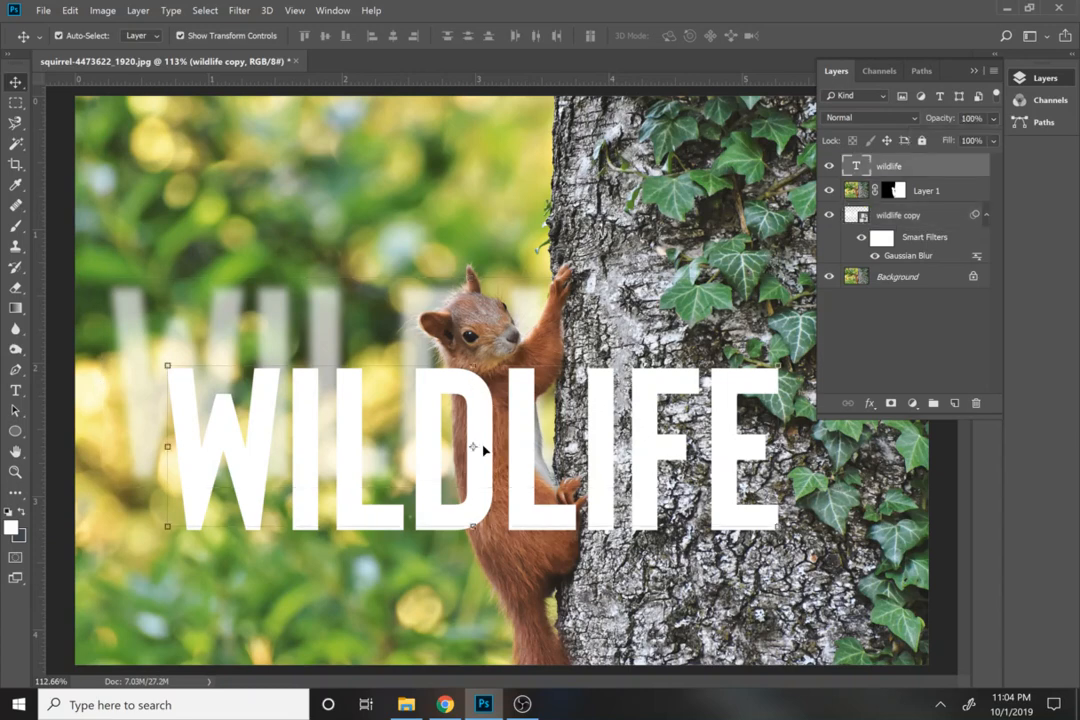
shift+click(898, 226)
click(904, 374)
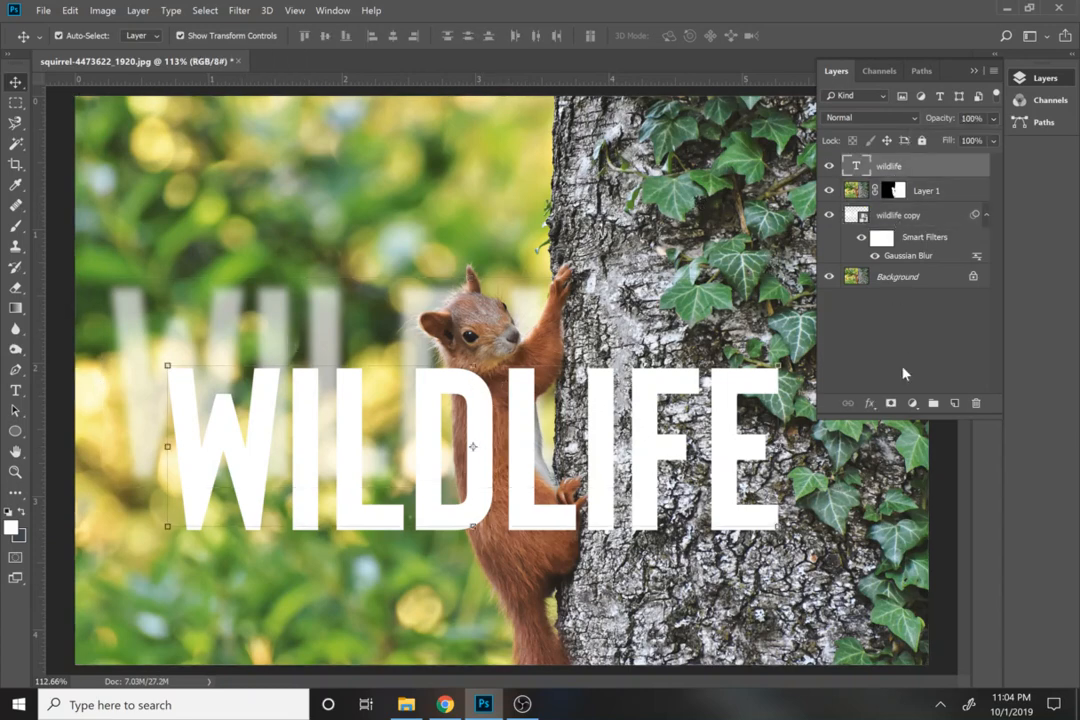
click(898, 228)
ctrl+shift+click(470, 402)
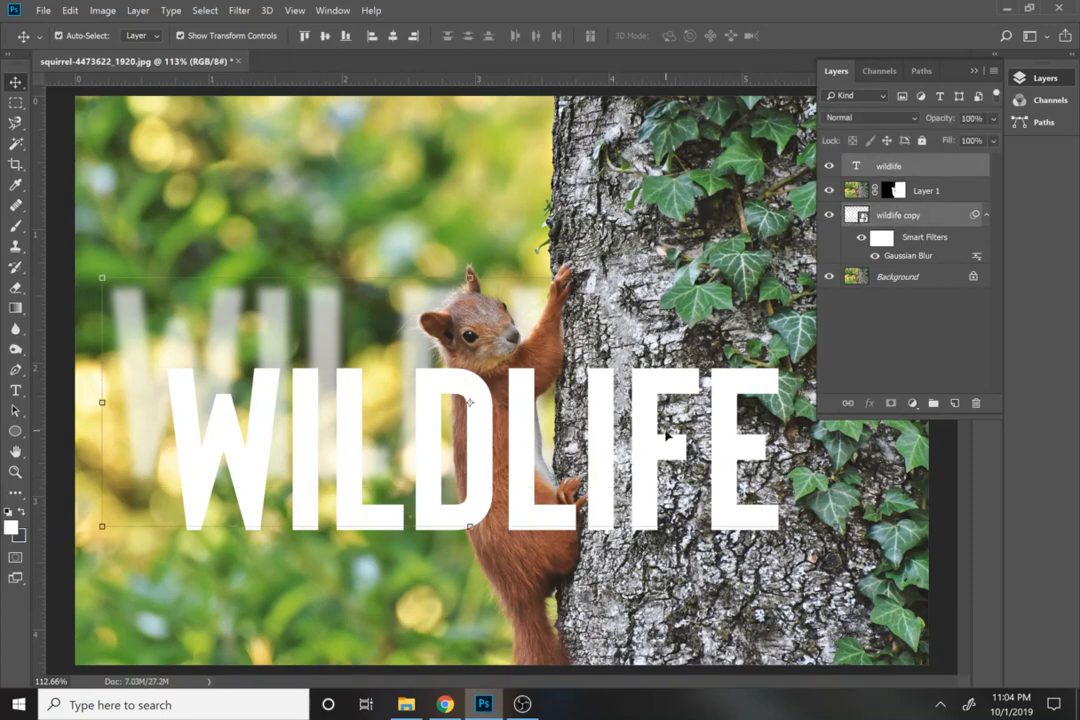
click(104, 279)
click(631, 297)
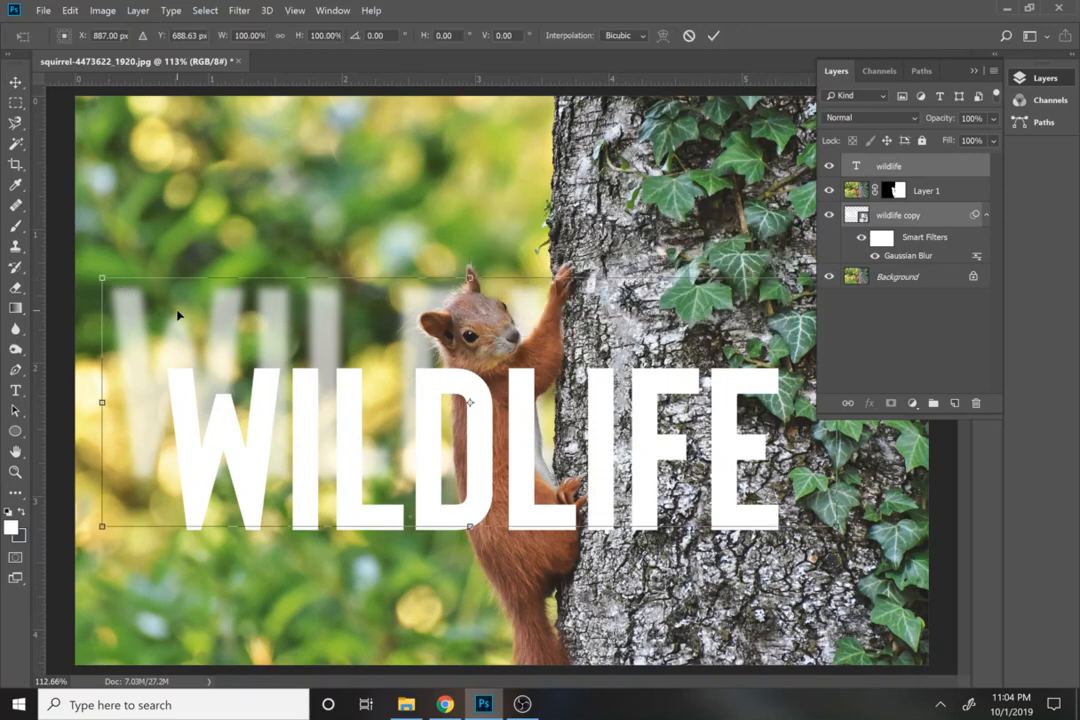
drag(101, 280, 166, 299)
mouse_move(286, 443)
mouse_down()
mouse_move(288, 422)
mouse_move(282, 448)
mouse_up()
key(Return)
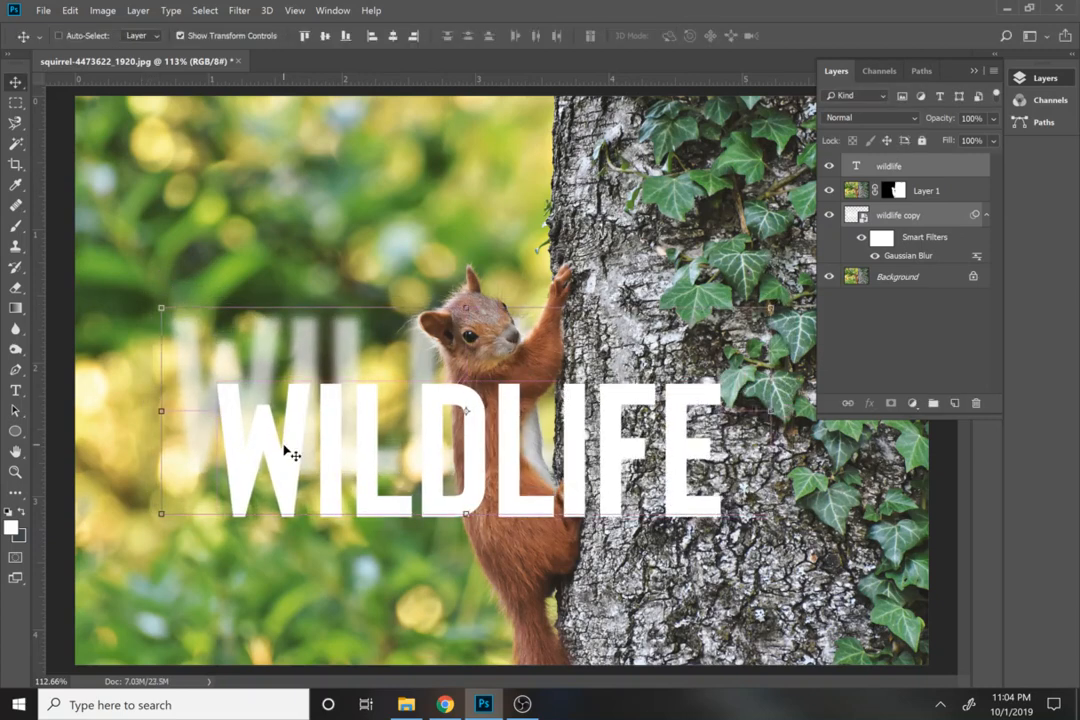
Move both WILDLIFE layers together up and left, so the blurred copy sits near the photo's left edge
drag(333, 432, 253, 364)
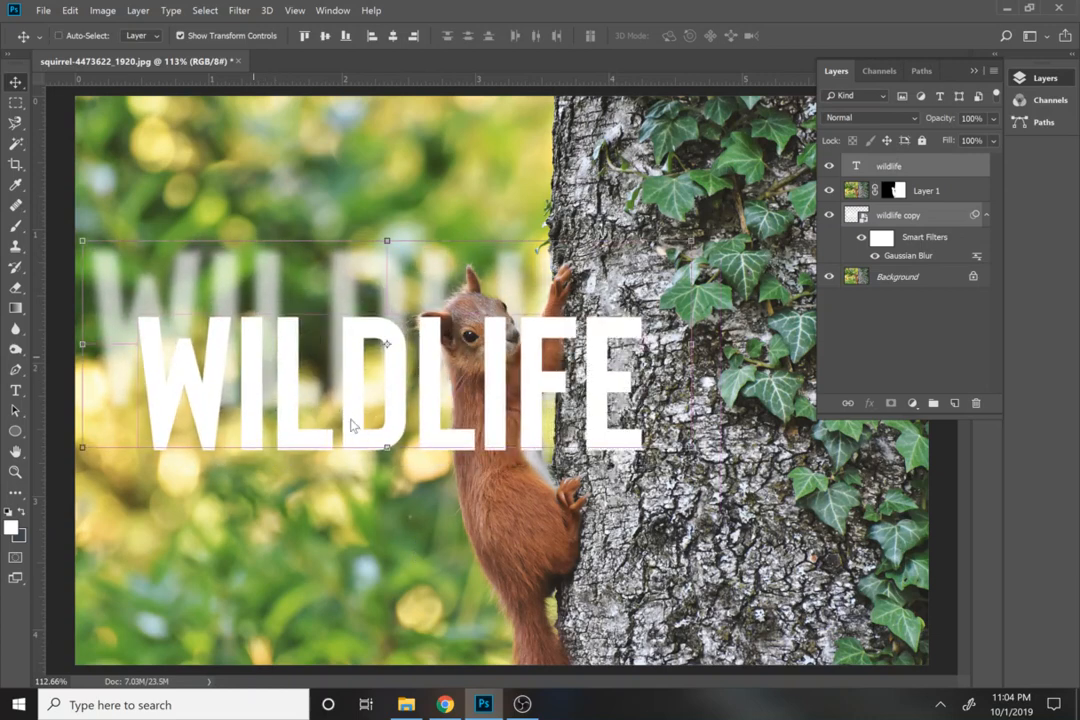
key(ctrl+p)
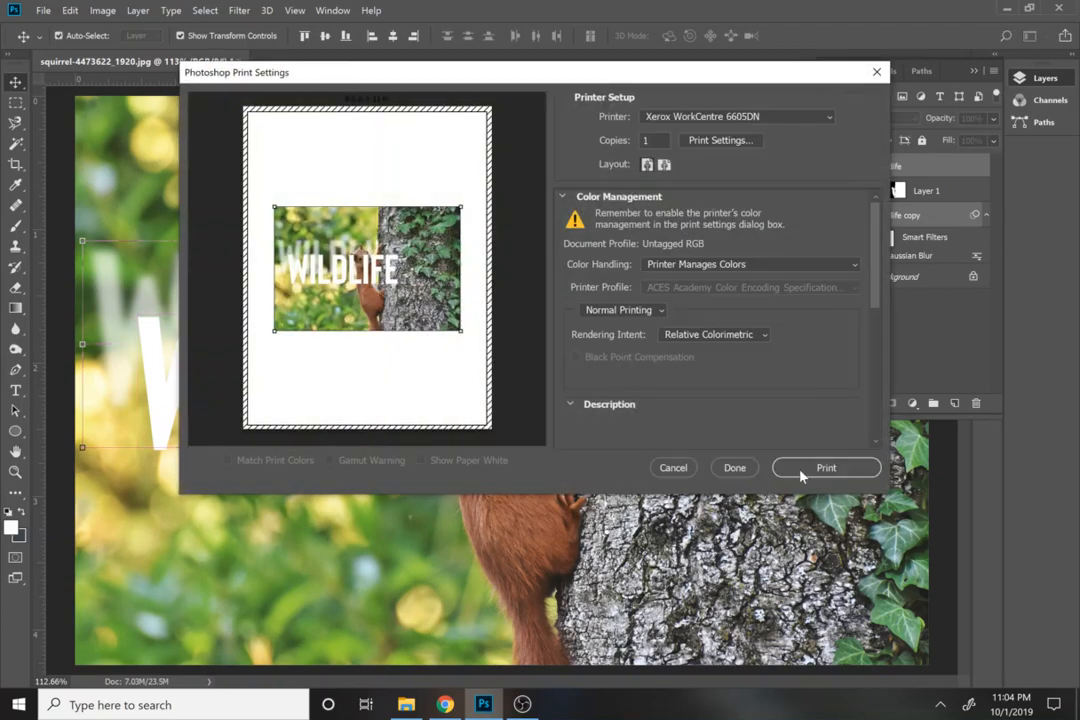
click(673, 468)
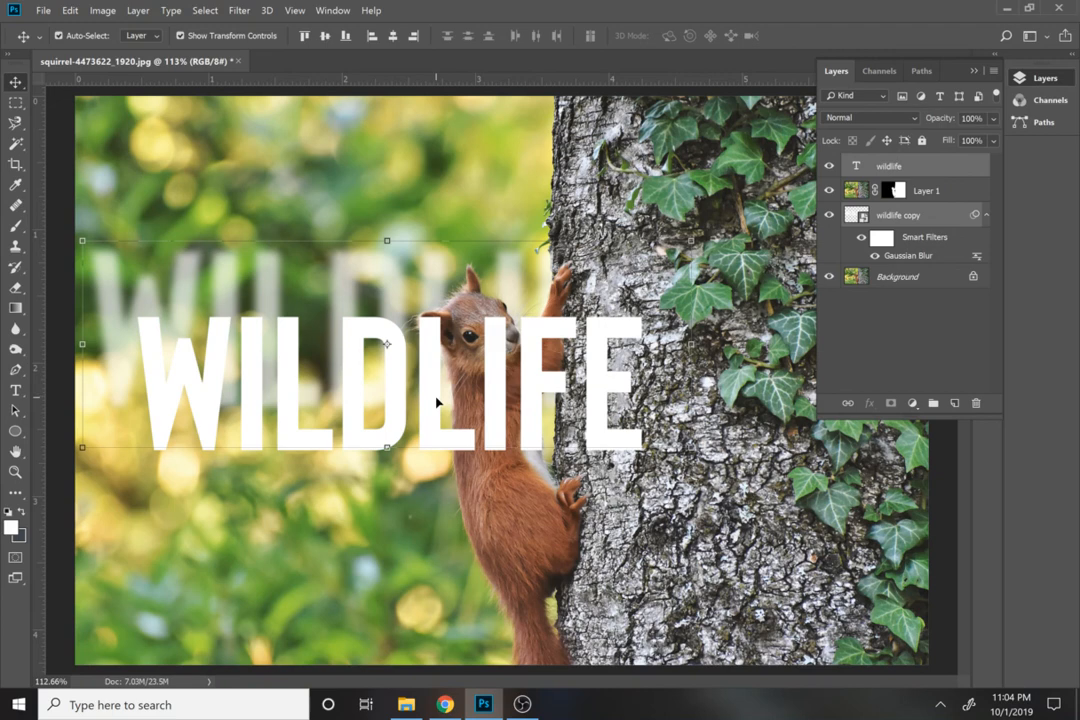
scroll(437, 402, down, 2)
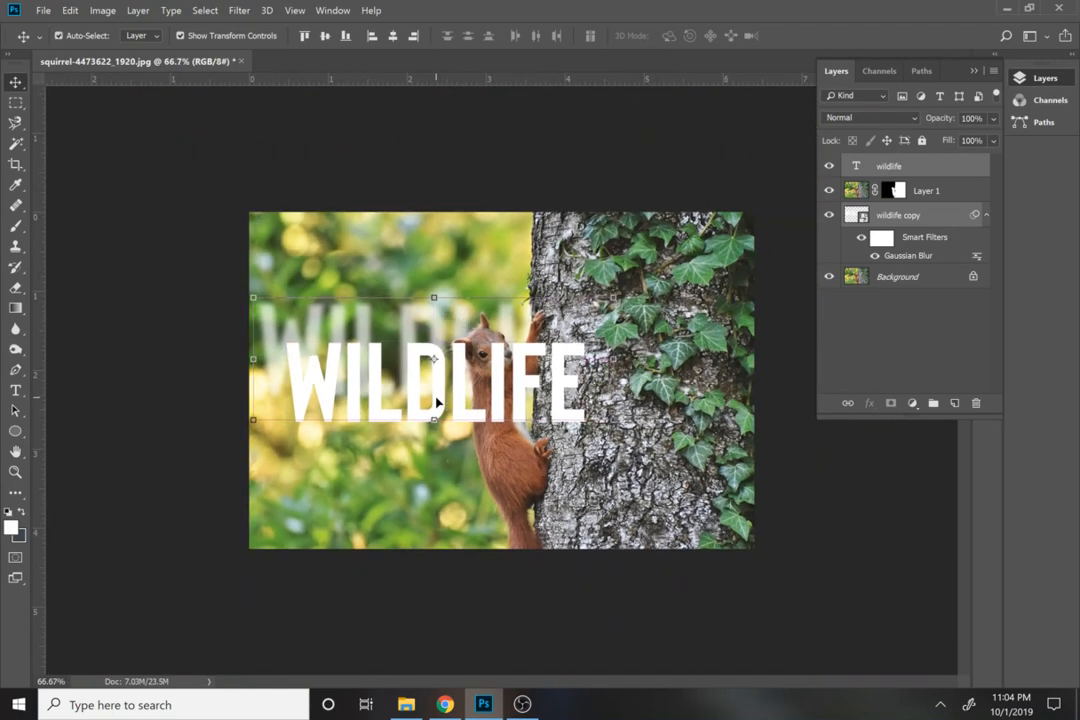
click(483, 599)
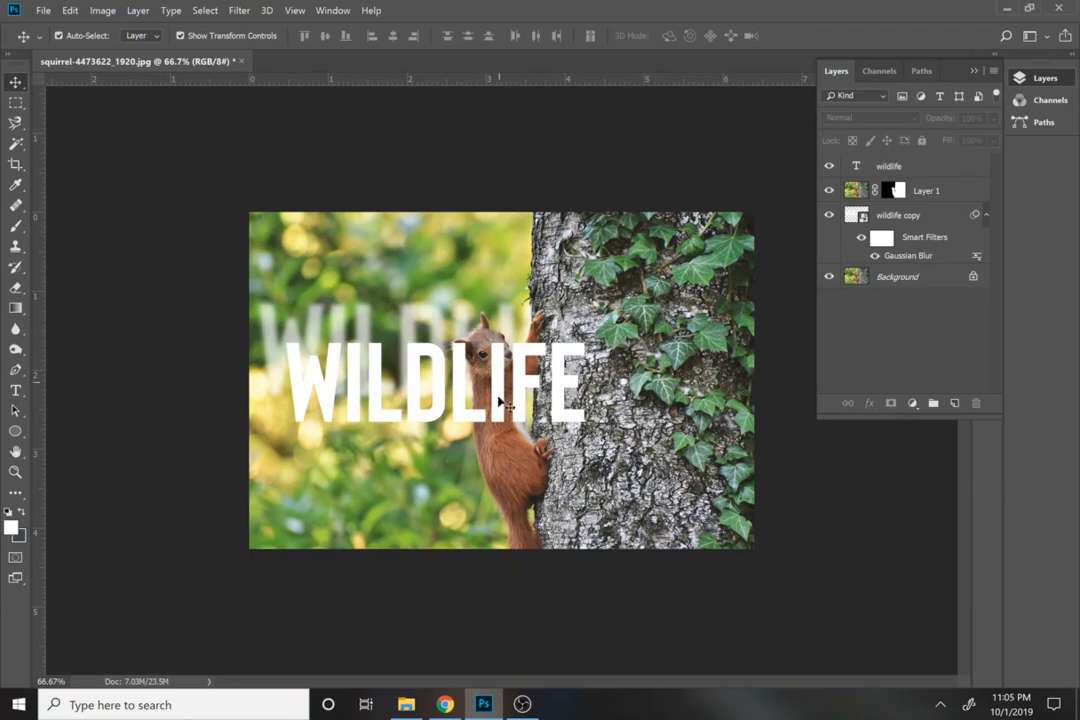
Move both WILDLIFE layers together straight down to about Y 844 px, leaving the squirrel's face uncovered
click(455, 400)
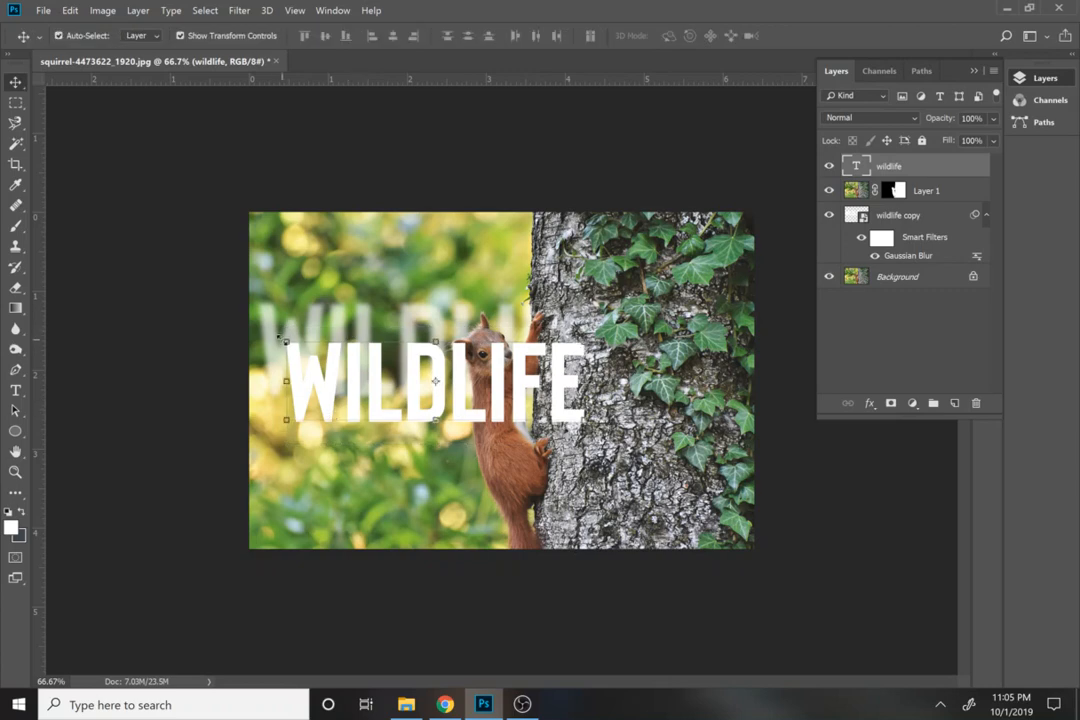
key(ctrl)
key(ctrl)
key(ctrl)
ctrl+click(907, 221)
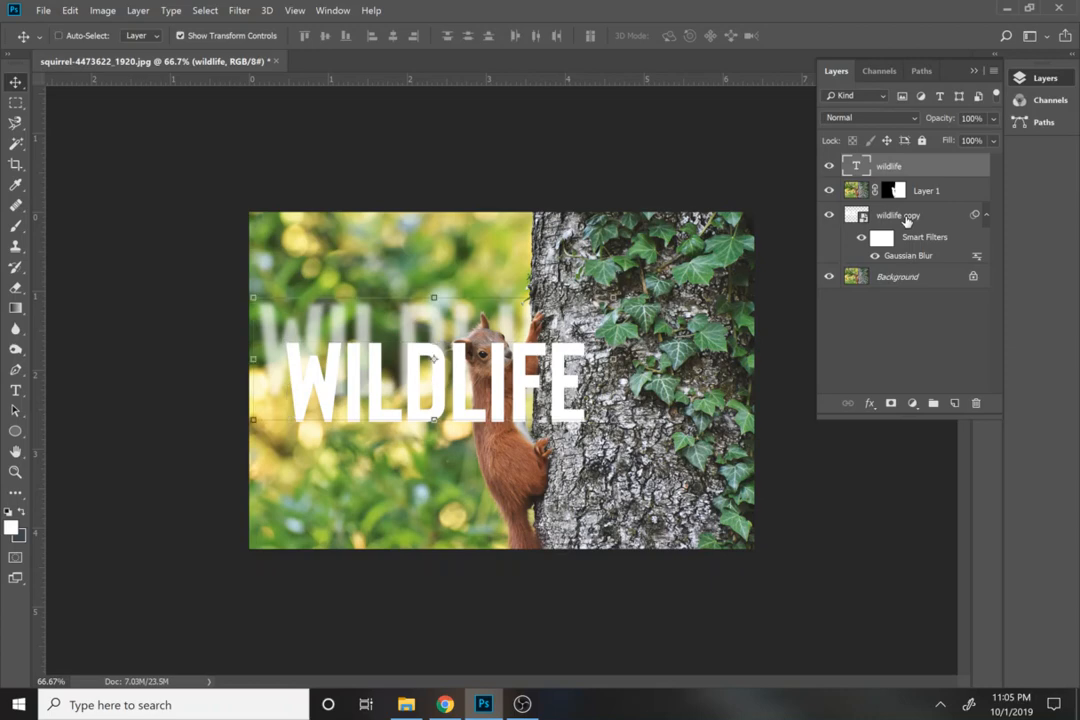
key(ctrl+t)
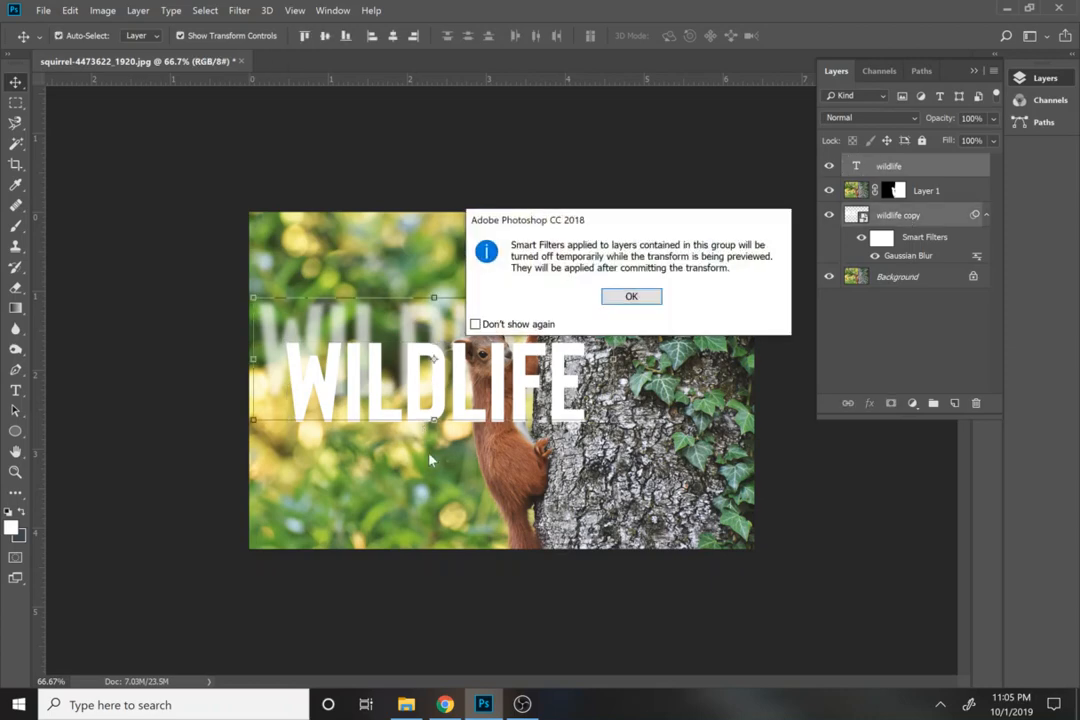
click(600, 298)
drag(410, 408, 455, 487)
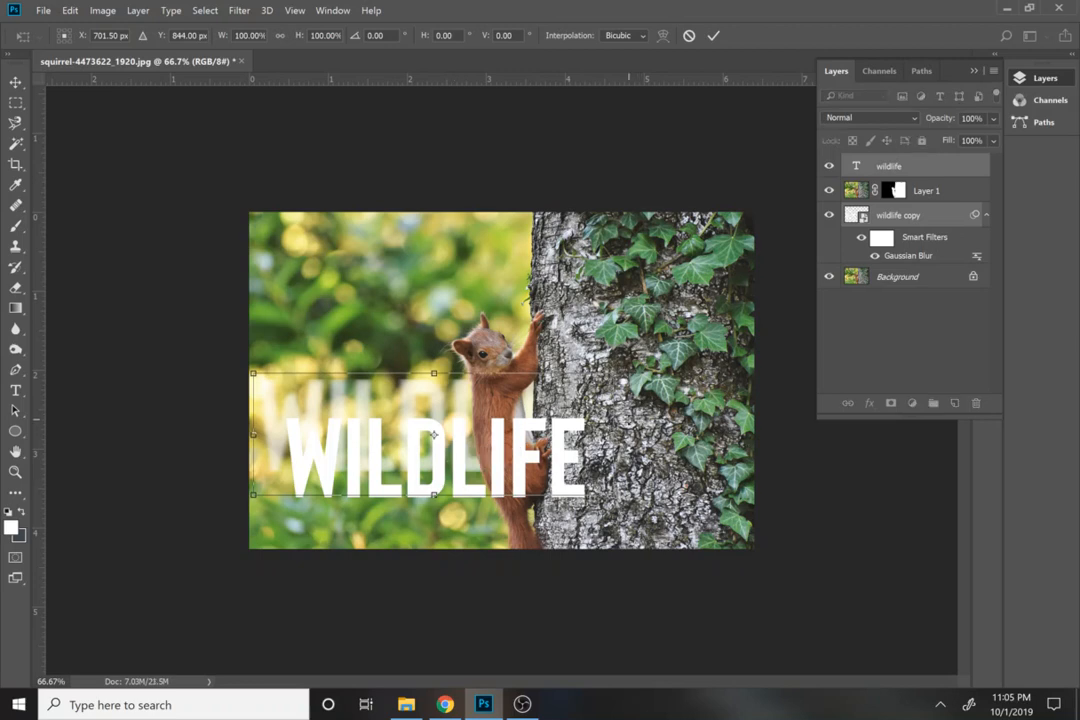
key(Return)
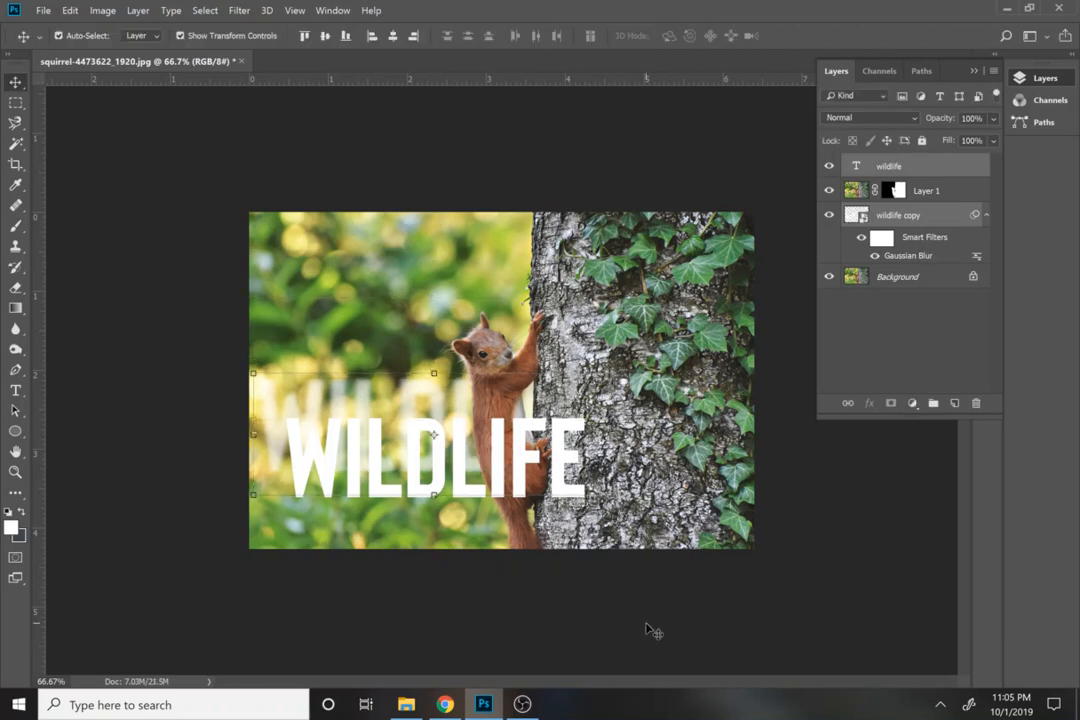
click(490, 597)
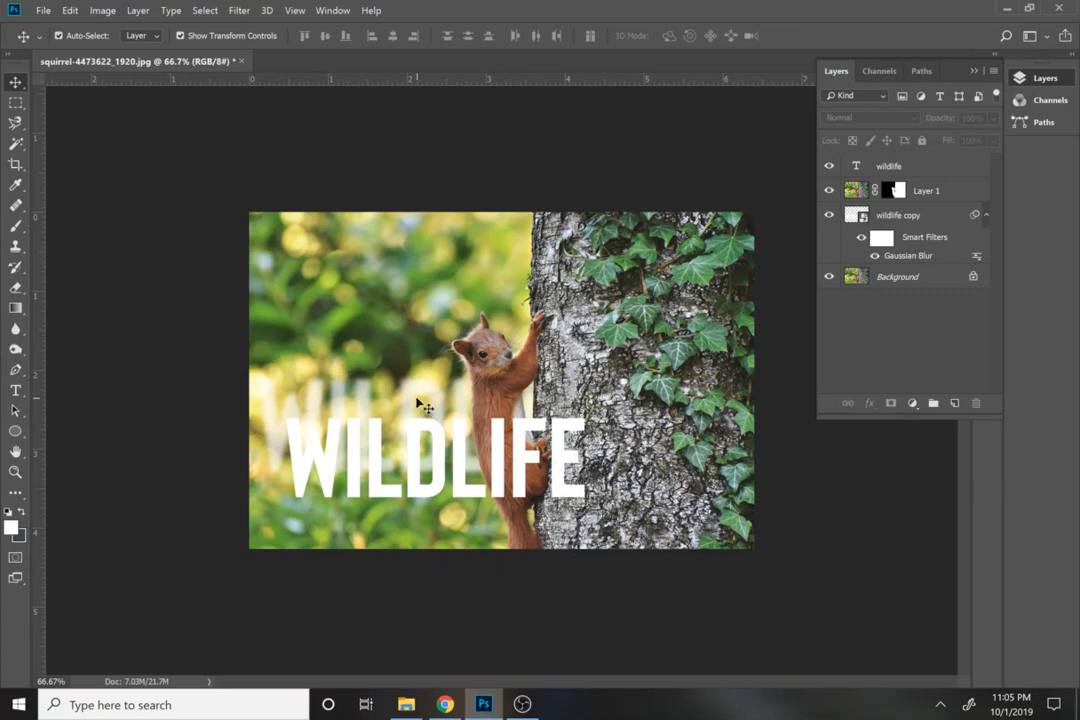
Move the blurred WILDLIFE copy up and right so it nearly lines up with the left end of the sharp title
drag(422, 405, 446, 378)
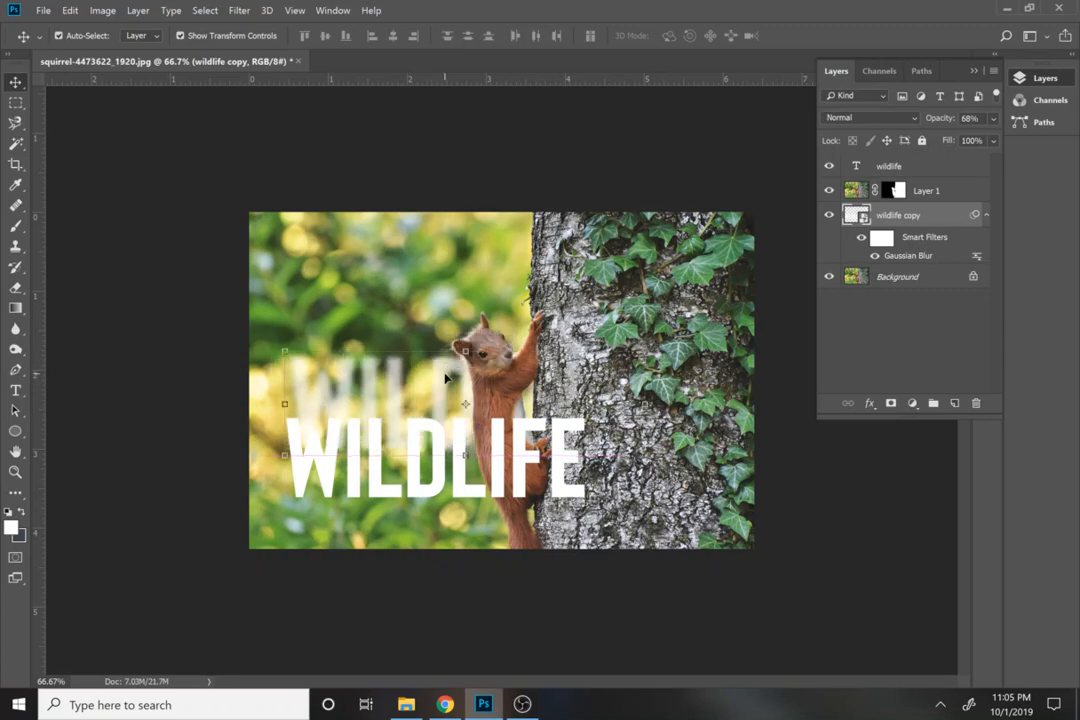
click(342, 631)
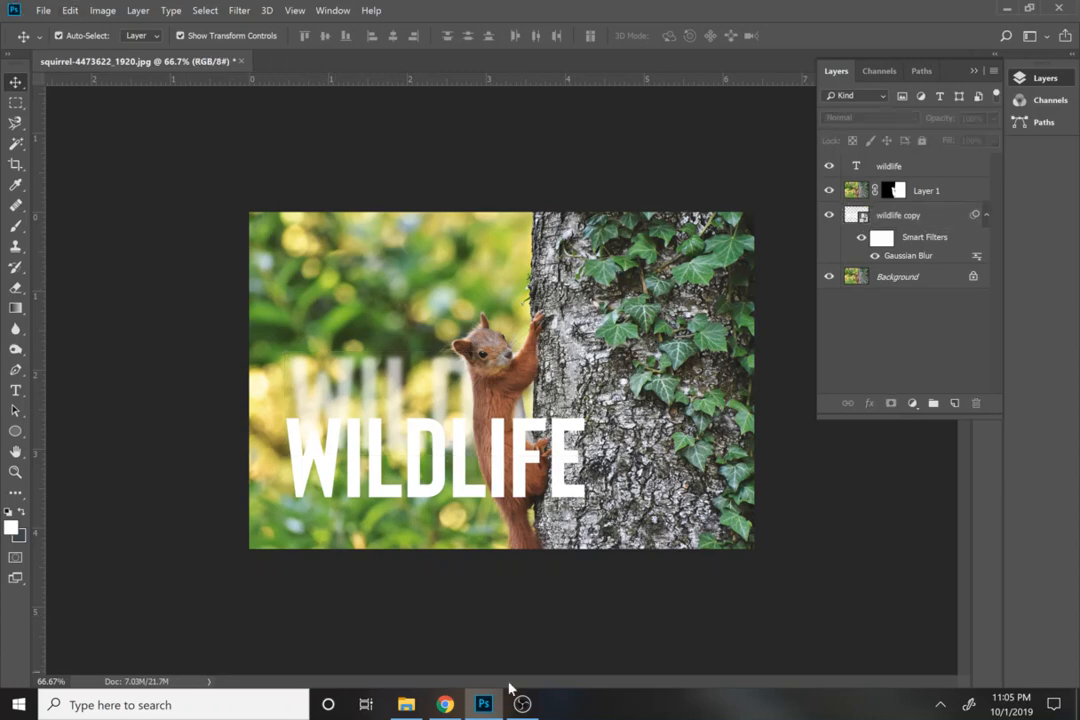